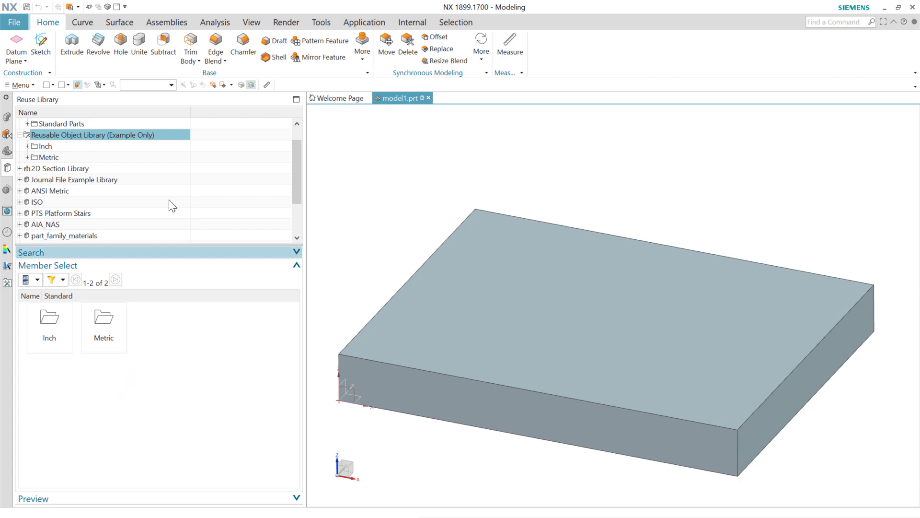
# Step: Place the Cross_Boss_01 template from the Metric Boss folder of the Reusable Object Library on the block's top face
pyautogui.scroll(1, 178, 178)
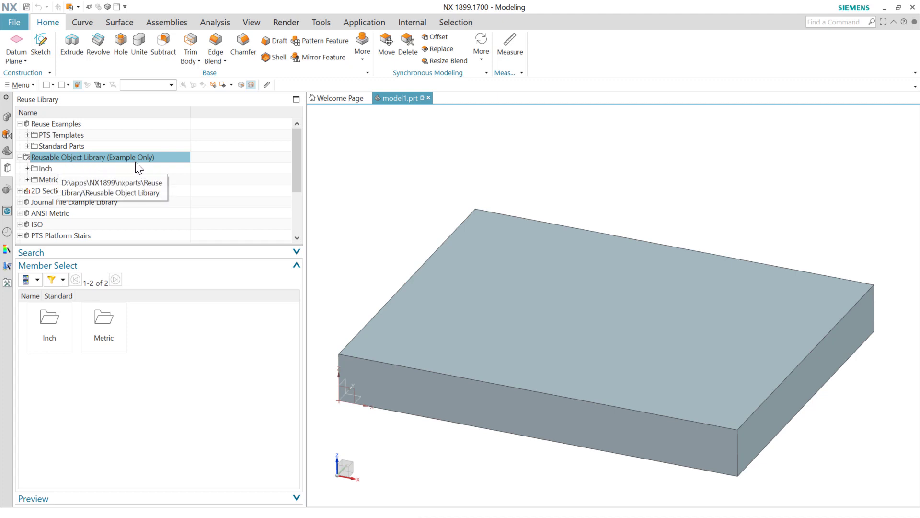
pyautogui.click(27, 180)
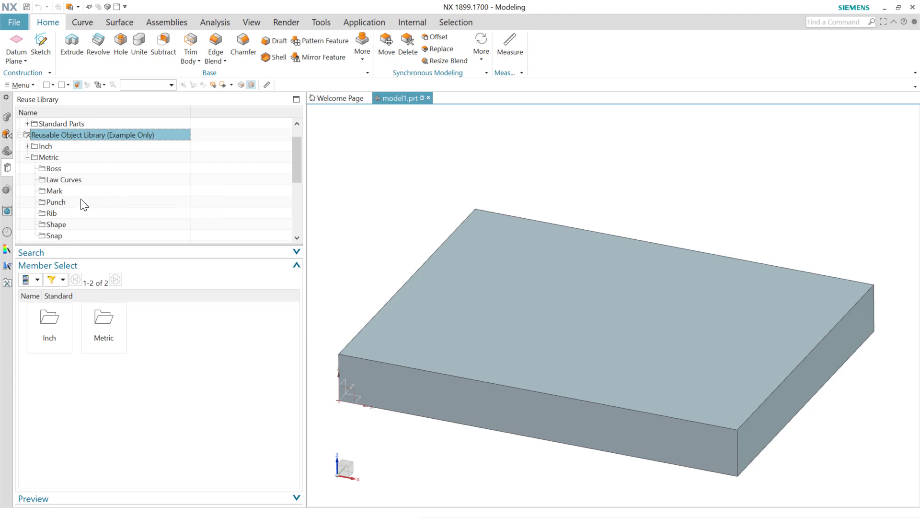
pyautogui.click(64, 169)
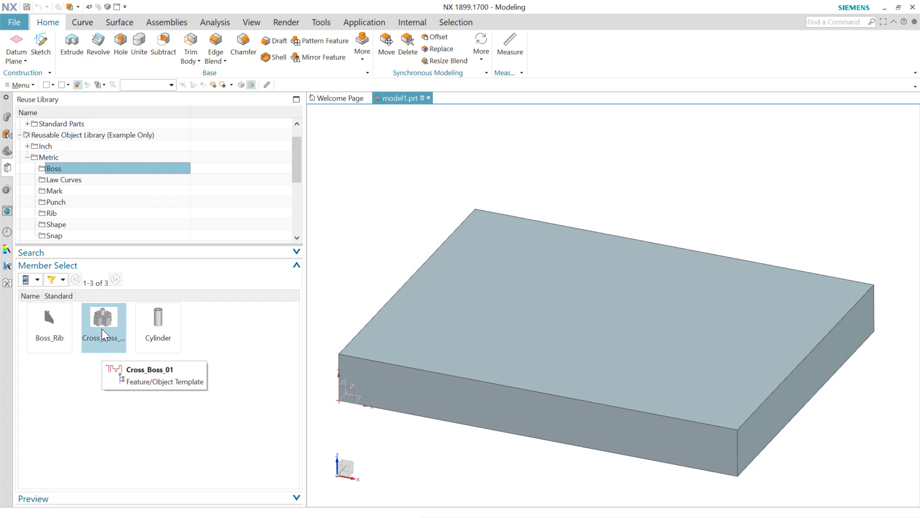
pyautogui.moveTo(104, 329); pyautogui.dragTo(533, 338)
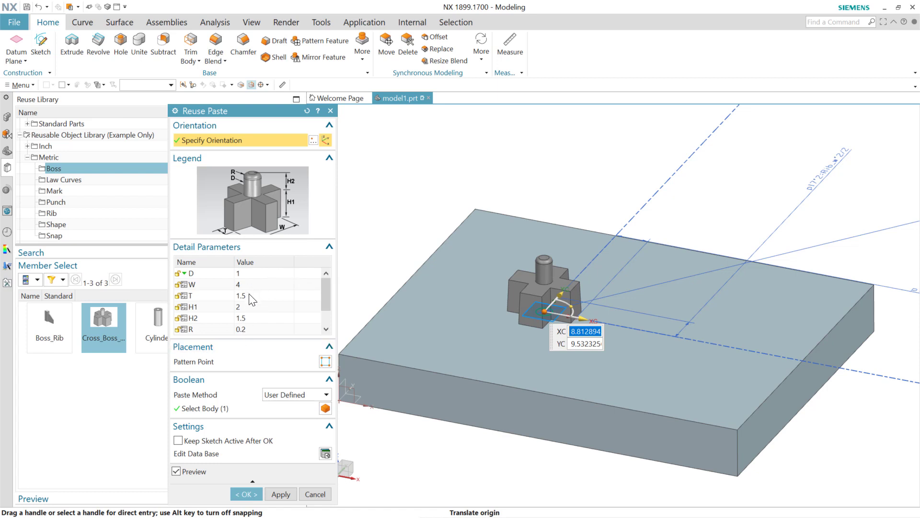
# Step: Try D values of 2 and 4 for the cross boss, and set D back to 2
pyautogui.click(287, 276)
pyautogui.click(289, 273)
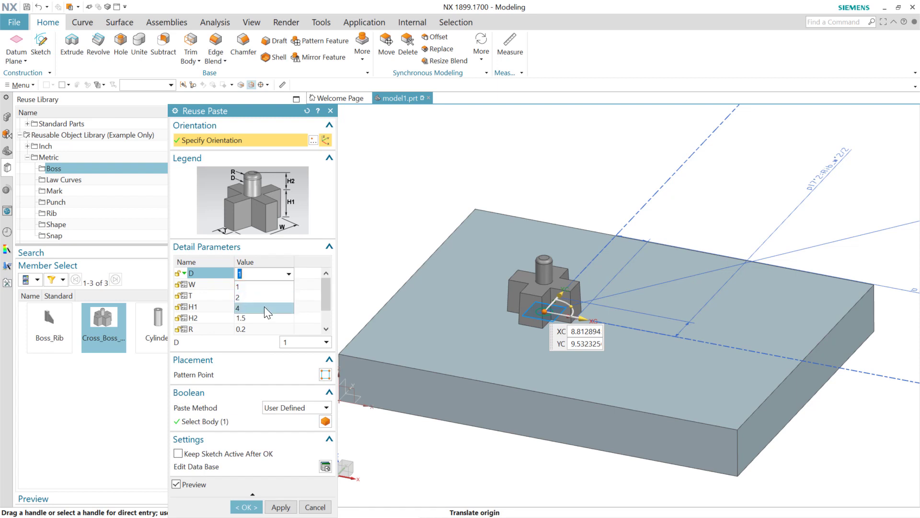
pyautogui.click(268, 299)
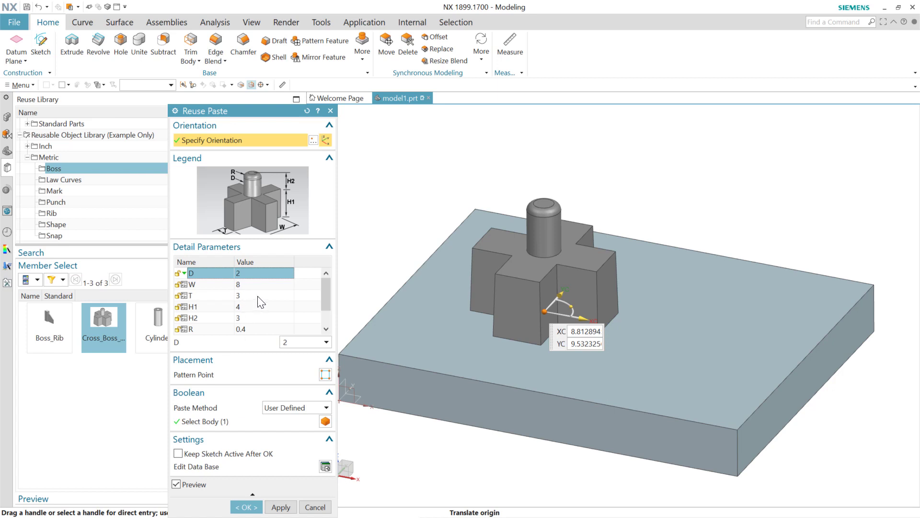
pyautogui.click(266, 273)
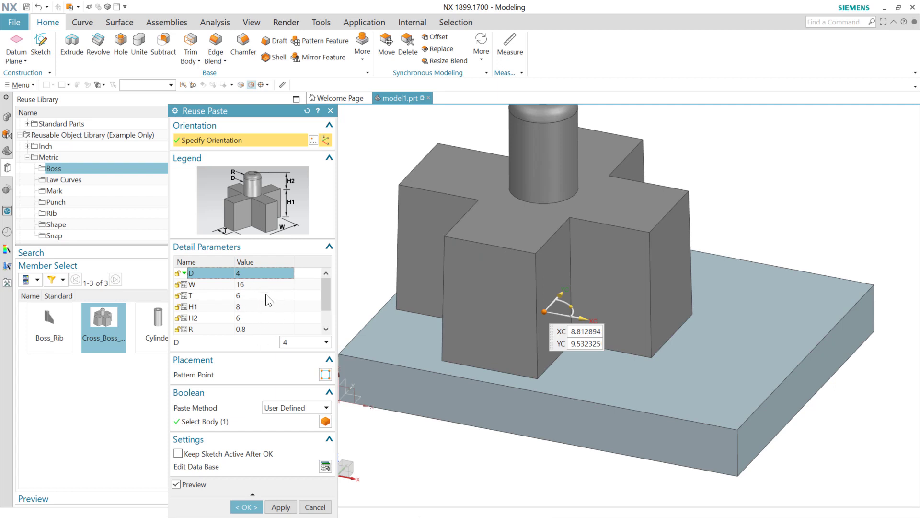
pyautogui.click(267, 286)
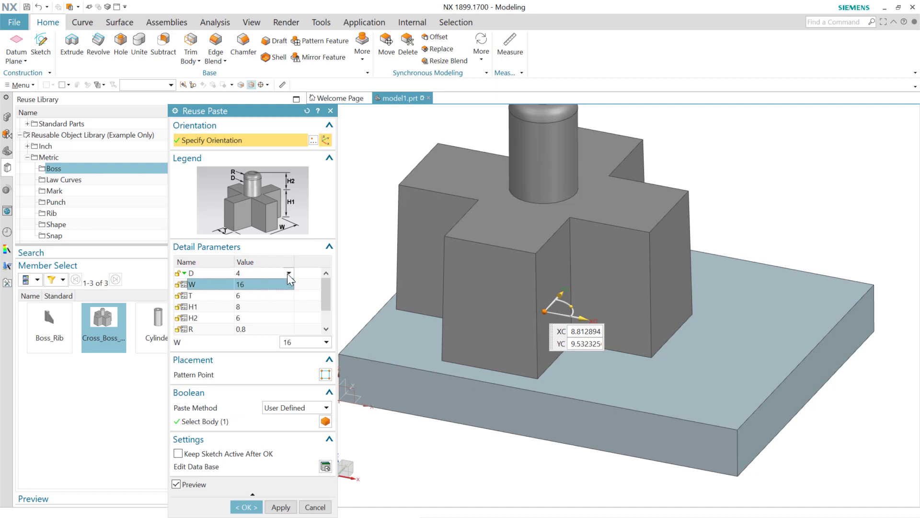
pyautogui.click(289, 274)
pyautogui.click(257, 298)
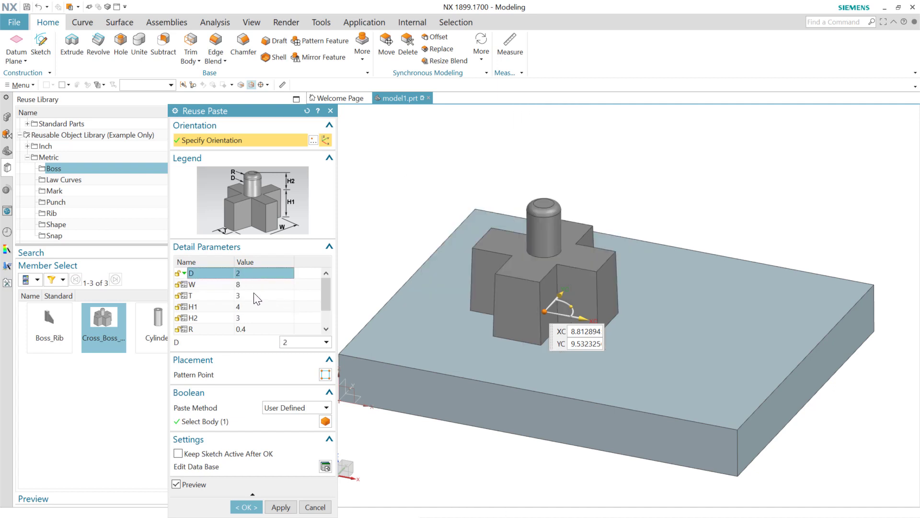
# Step: Try a cross boss with W set to 10 and T set to 2, and cancel the paste
pyautogui.click(261, 288)
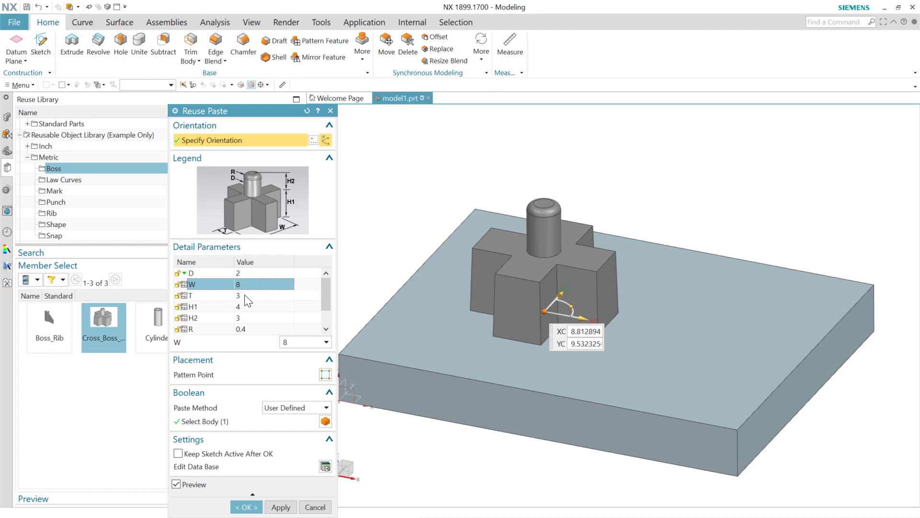
pyautogui.click(255, 284)
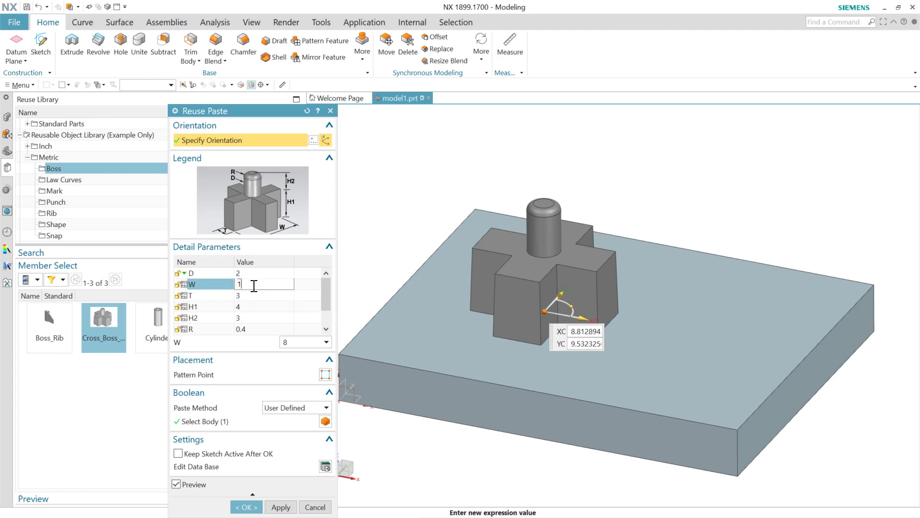
pyautogui.write('10')
pyautogui.press('Return')
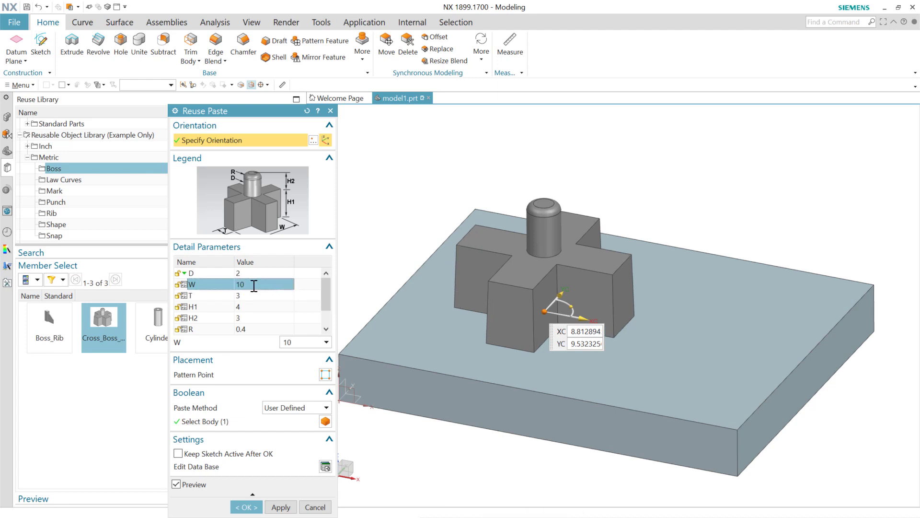
pyautogui.click(264, 296)
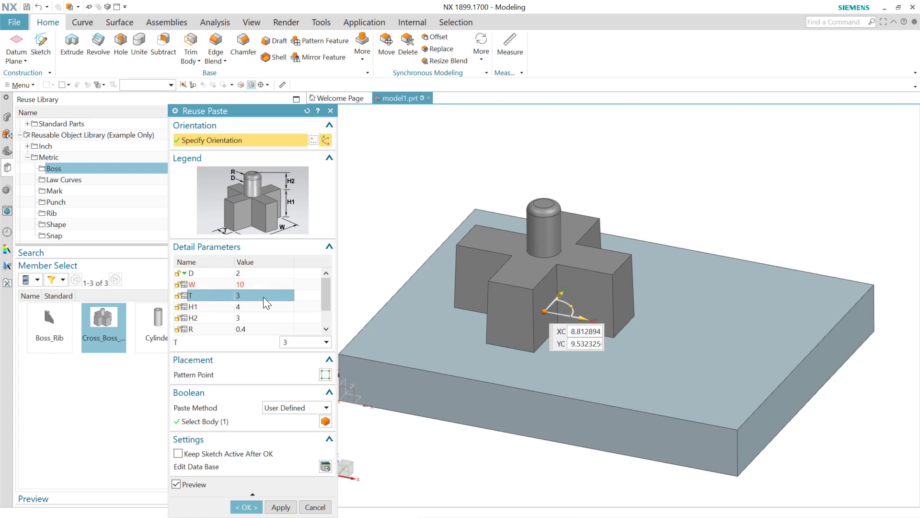
pyautogui.click(264, 296)
pyautogui.write('2')
pyautogui.press('Return')
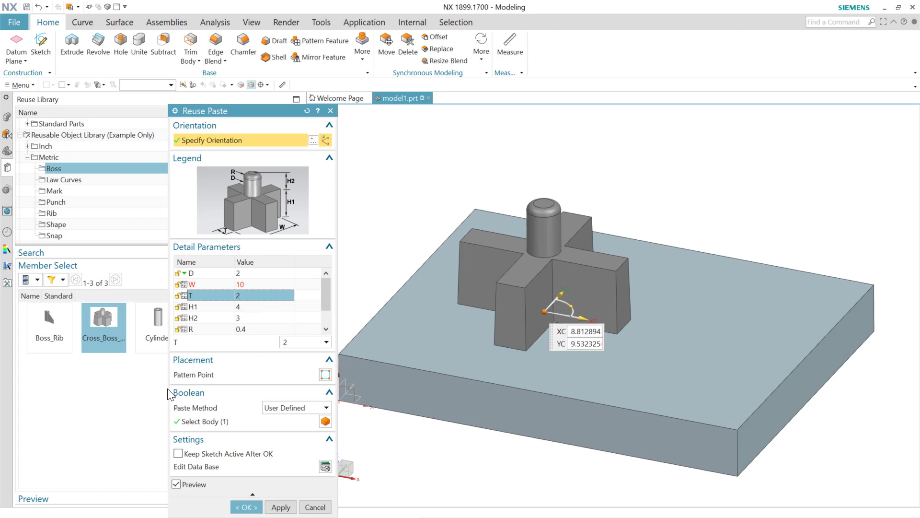
pyautogui.click(314, 507)
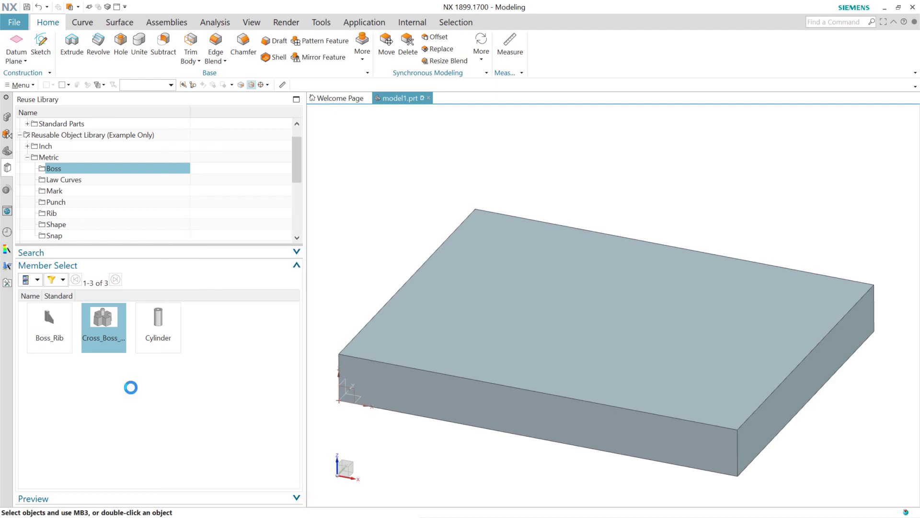
# Step: Place the cross boss template from the Reuse_Object_example library on the block's top face
pyautogui.click(27, 157)
pyautogui.scroll(-2, 53, 168)
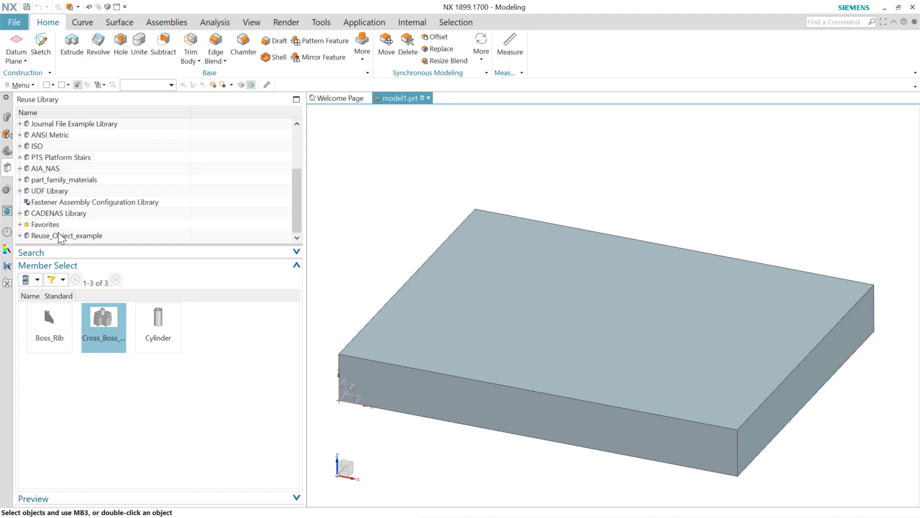
pyautogui.click(63, 237)
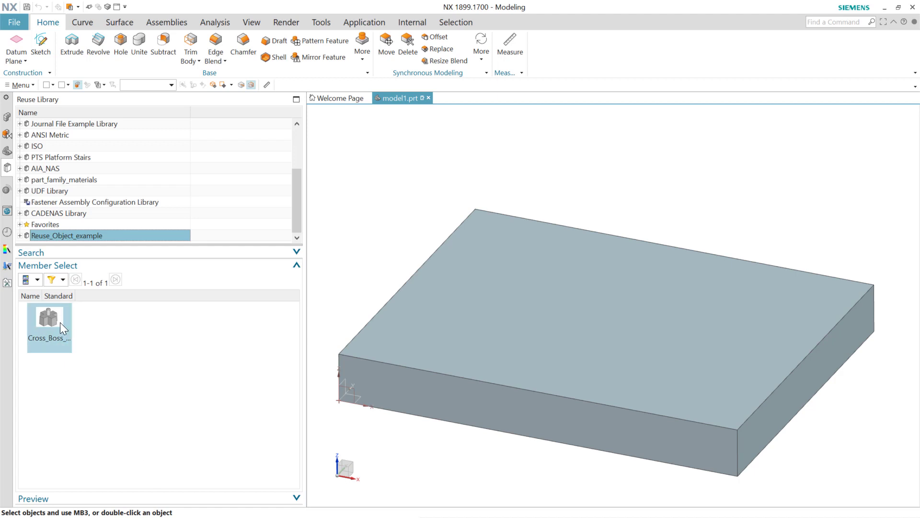
pyautogui.moveTo(56, 320); pyautogui.dragTo(380, 370)
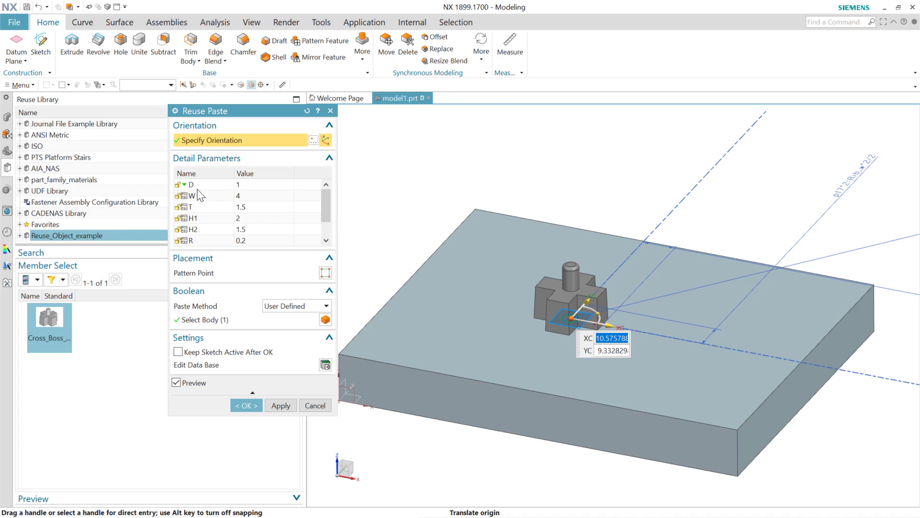
# Step: Try D values of 2 and 1 for the example cross boss, and cancel the paste
pyautogui.click(287, 186)
pyautogui.click(288, 185)
pyautogui.click(286, 210)
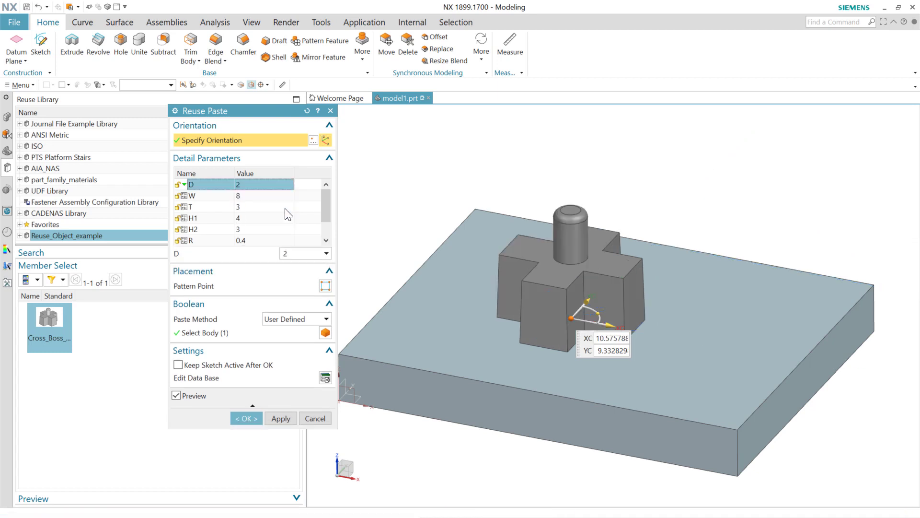
pyautogui.click(289, 185)
pyautogui.click(286, 198)
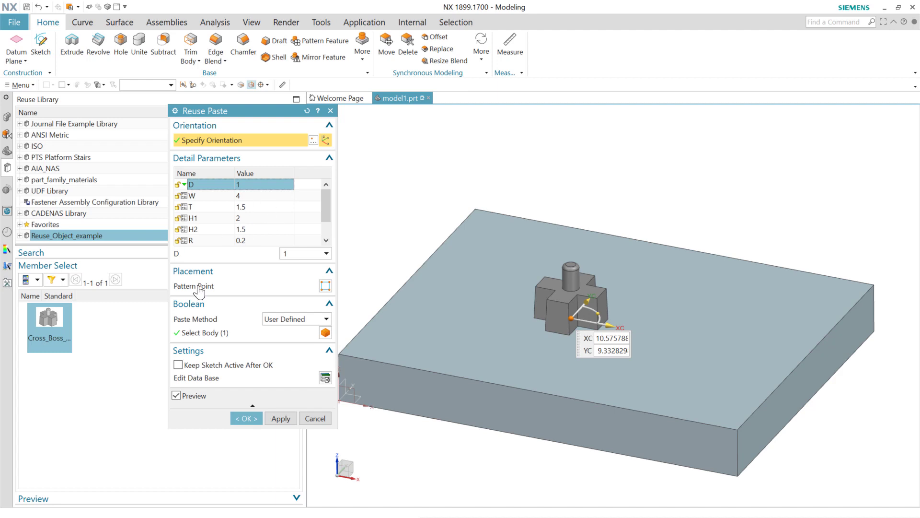
pyautogui.click(315, 418)
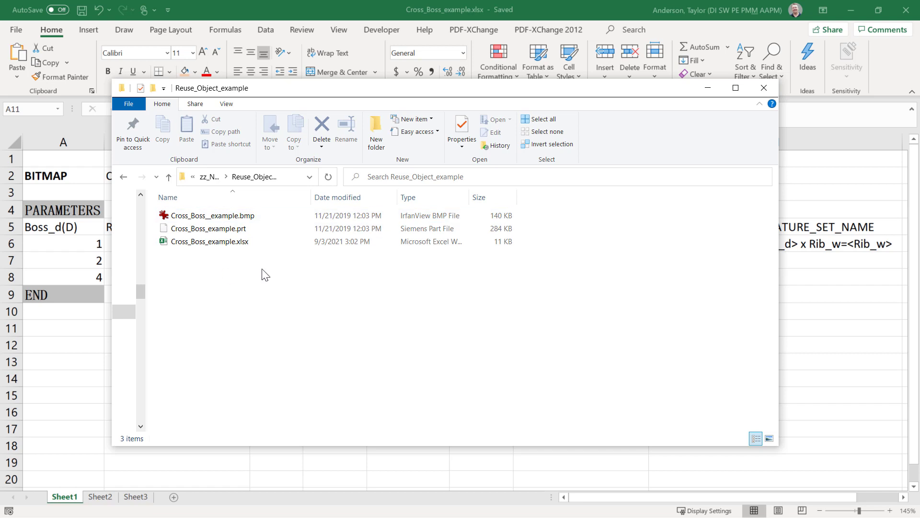
# Step: Examine the part, bitmap and spreadsheet files in the Reuse_Object_example folder and the BITMAP entry in Cross_Boss_example.xlsx
pyautogui.click(249, 233)
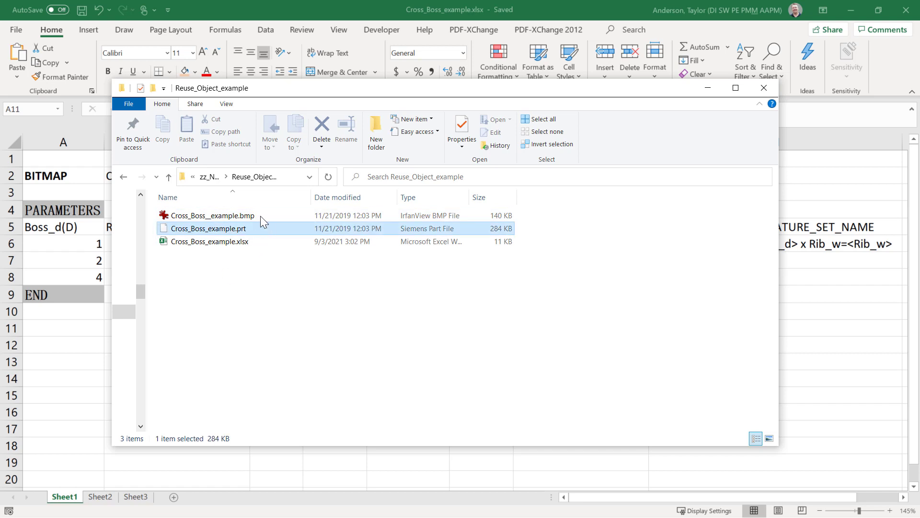
pyautogui.click(260, 215)
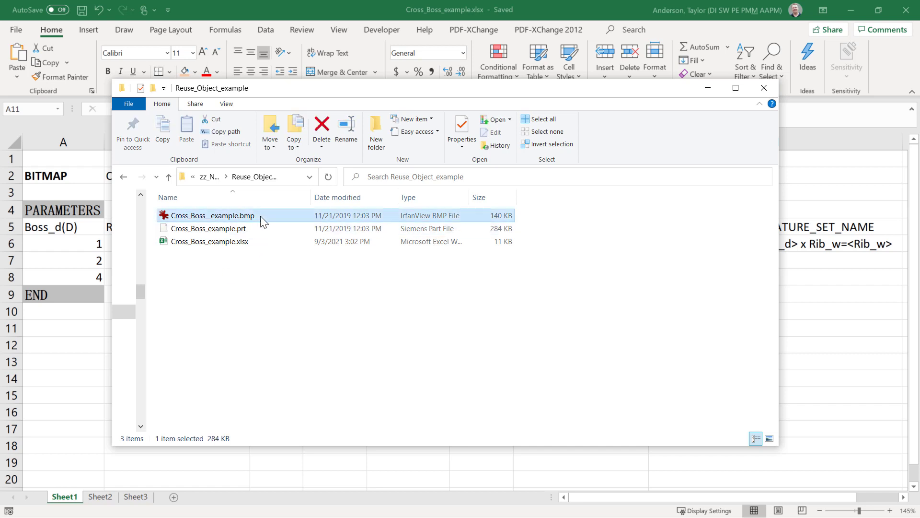
pyautogui.click(255, 241)
pyautogui.click(266, 276)
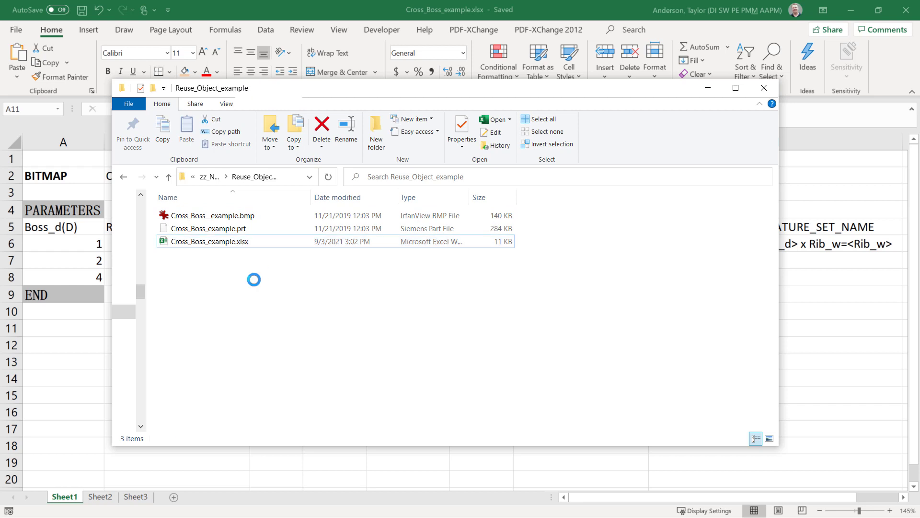
pyautogui.click(75, 355)
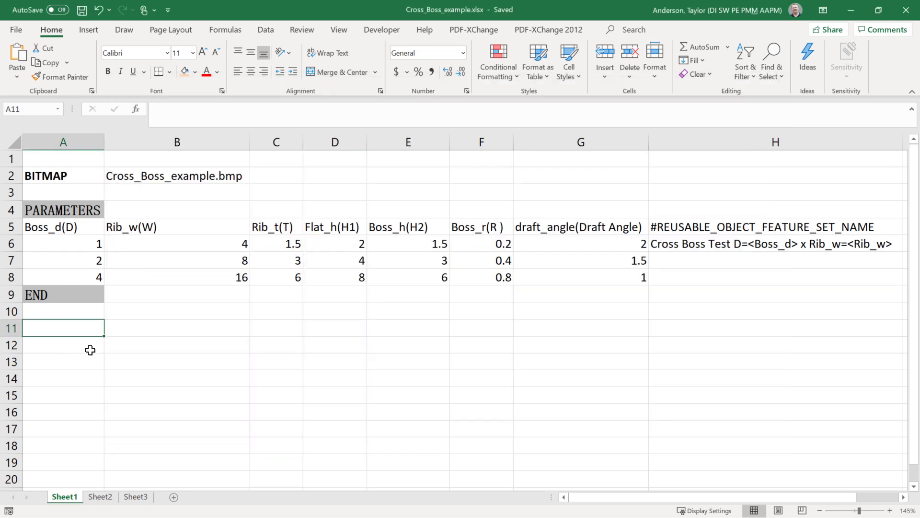
pyautogui.click(178, 178)
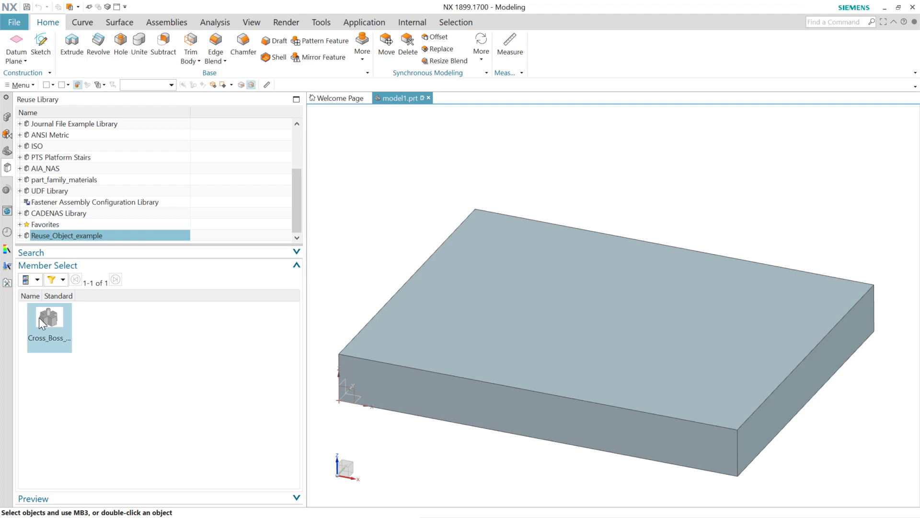
# Step: Check the example cross boss's paste settings for a legend image, cancel the paste, and recheck the spreadsheet's BITMAP entry in Excel
pyautogui.moveTo(49, 325); pyautogui.dragTo(566, 324)
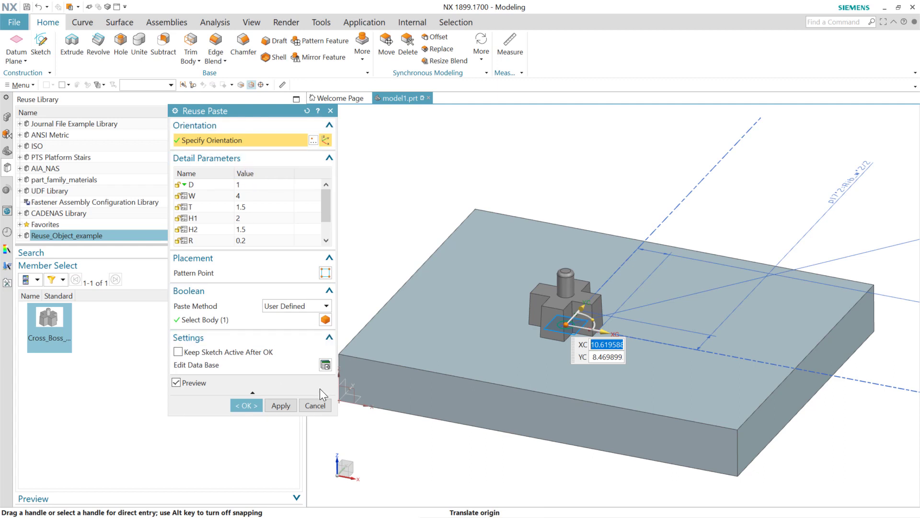
pyautogui.click(315, 405)
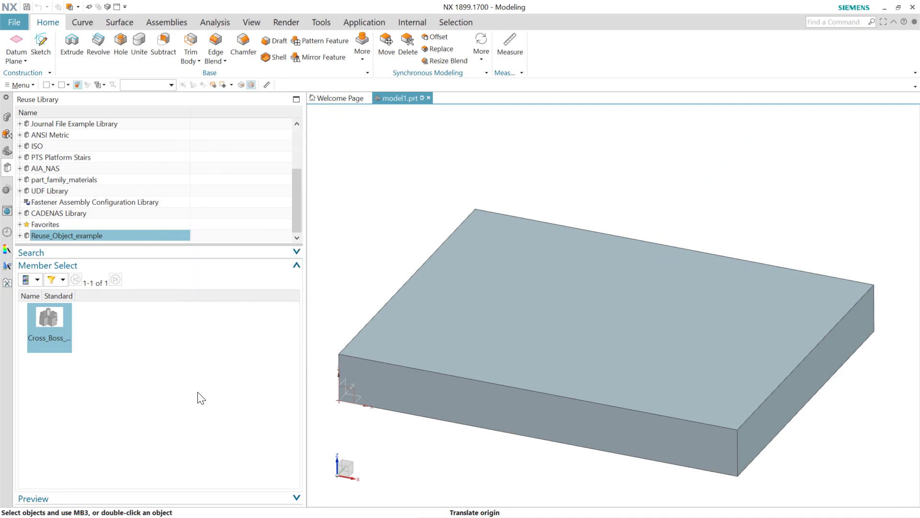
pyautogui.hotkey('alt', 'Tab')
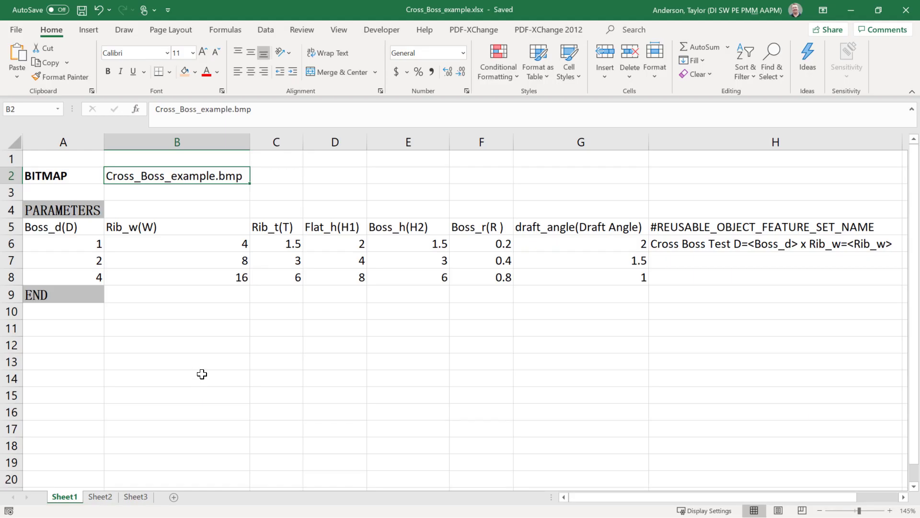
# Step: Rename the bitmap file in the Reuse_Object_example folder as Cross_Boss_example.bmp, and switch back to NX
pyautogui.hotkey('alt', 'Tab')
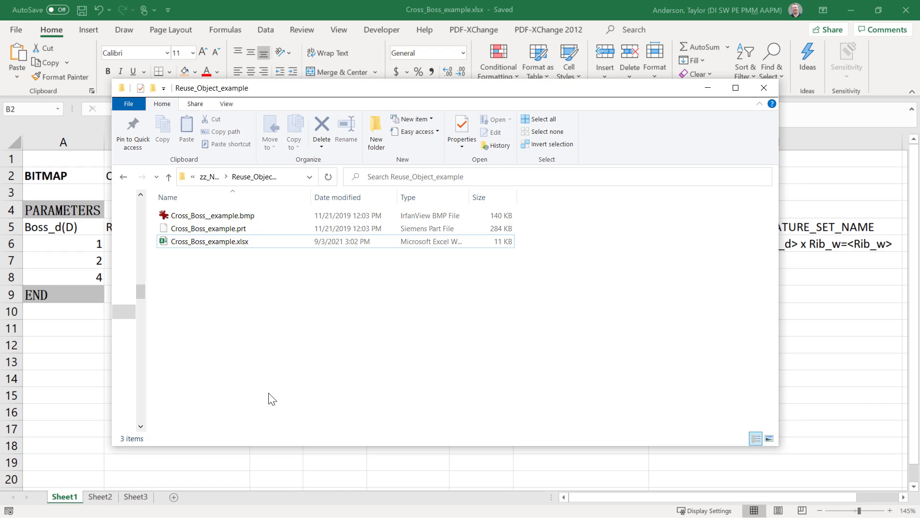
pyautogui.click(218, 216)
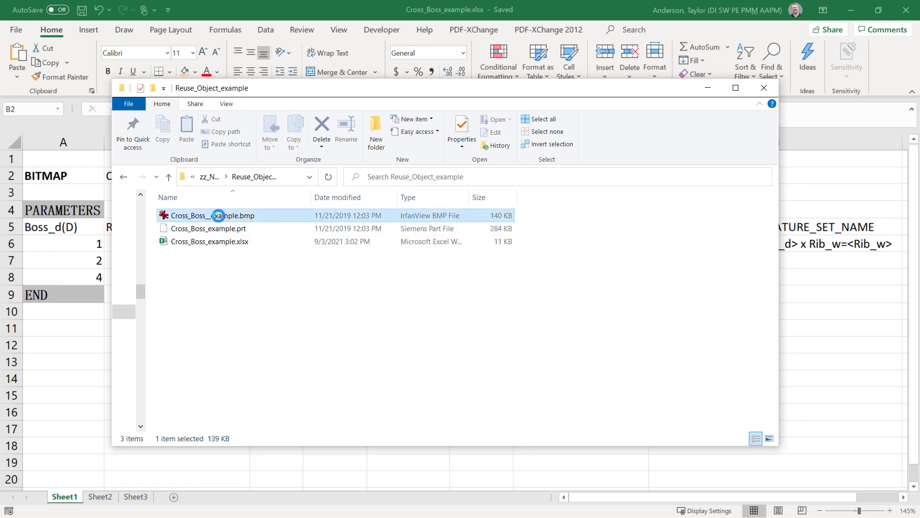
pyautogui.click(219, 215)
pyautogui.click(209, 217)
pyautogui.press('BackSpace')
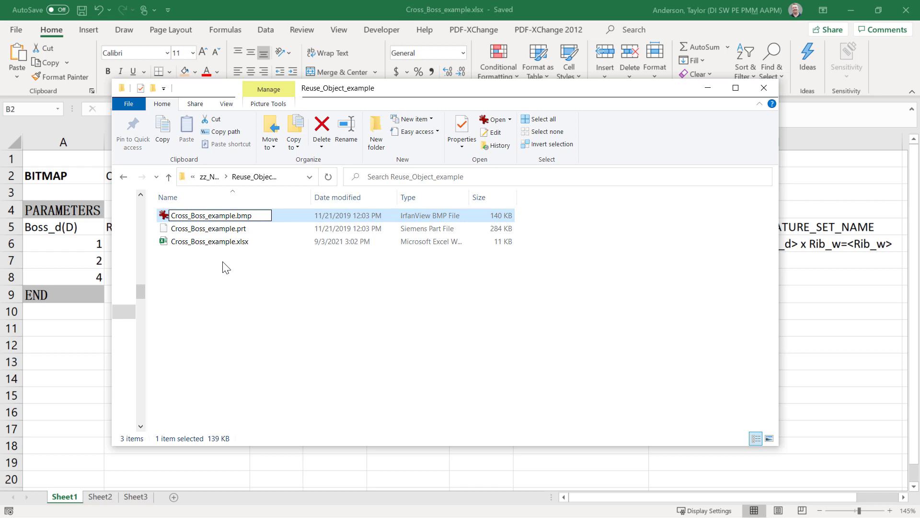
pyautogui.press('Return')
pyautogui.click(224, 259)
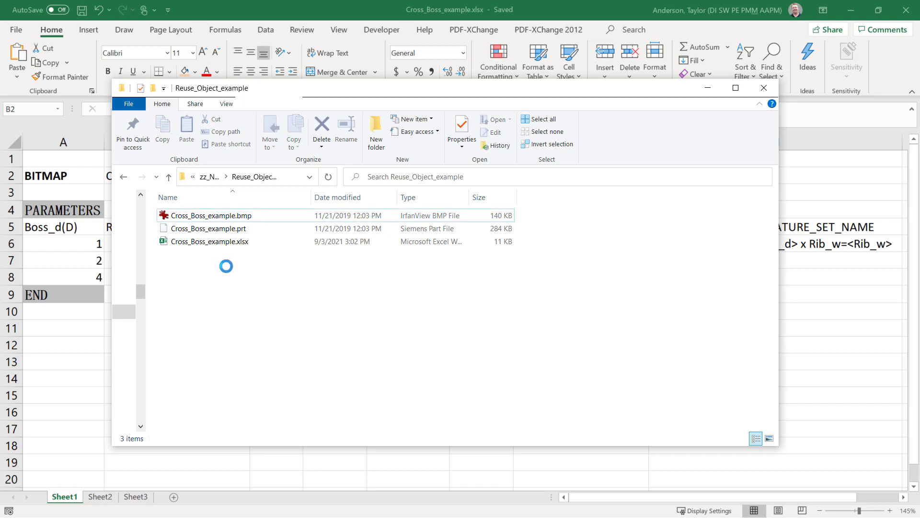
pyautogui.hotkey('alt', 'Tab')
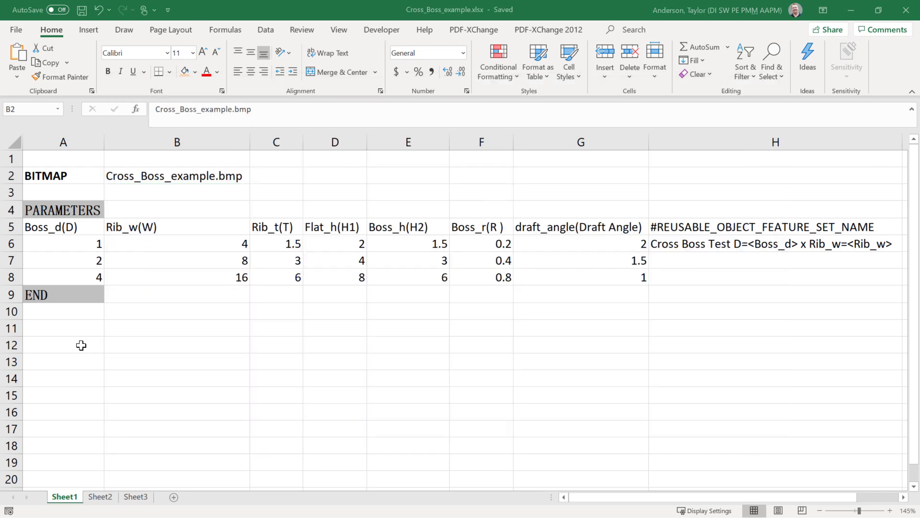
pyautogui.hotkey('alt', 'Tab')
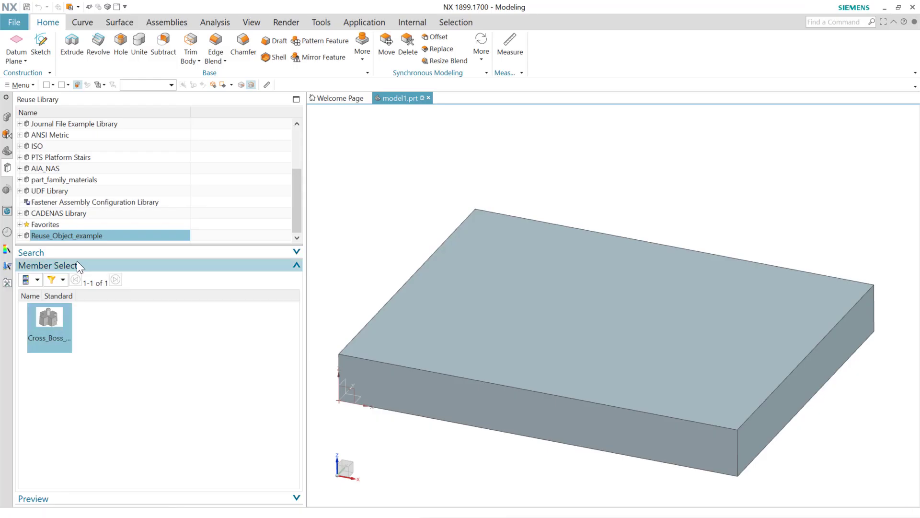
# Step: Refresh the Reuse_Object_example library, place the cross boss on the block to check its legend image, cancel the paste, and switch to Excel
pyautogui.rightClick(91, 236)
pyautogui.click(109, 243)
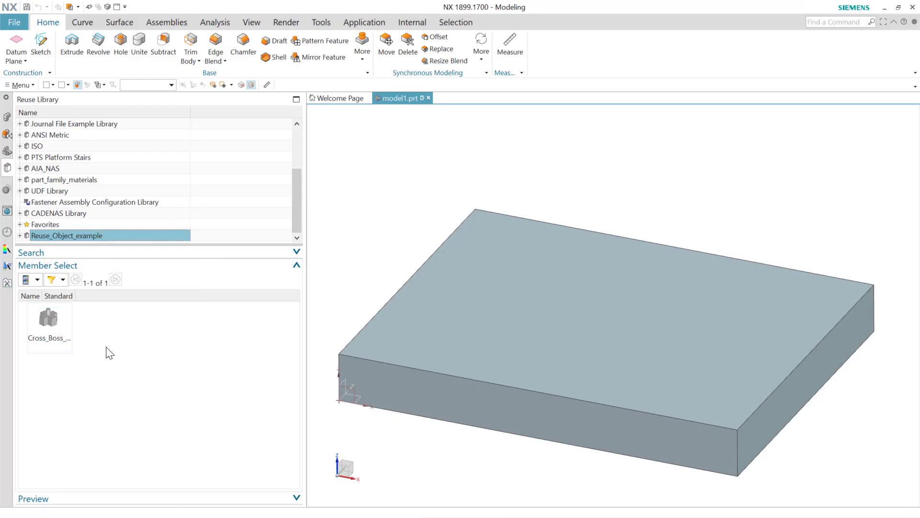
pyautogui.moveTo(50, 321); pyautogui.dragTo(539, 312)
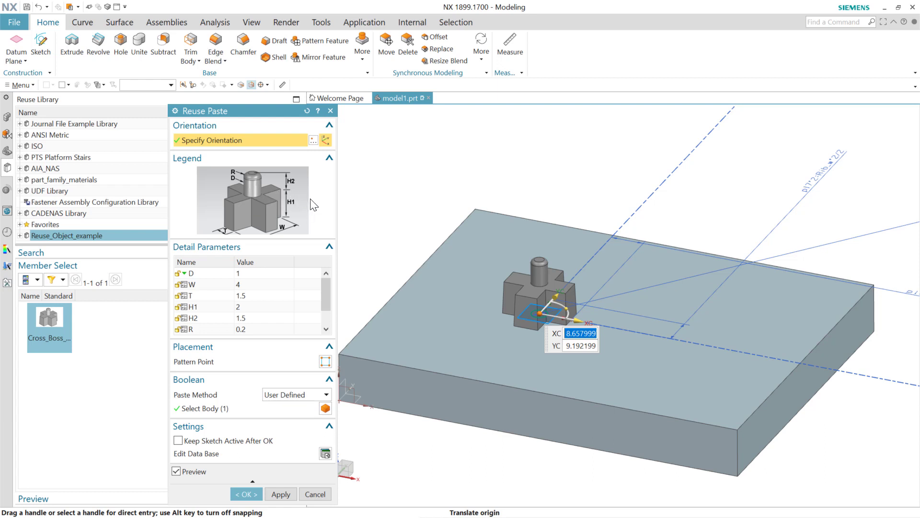
pyautogui.click(315, 494)
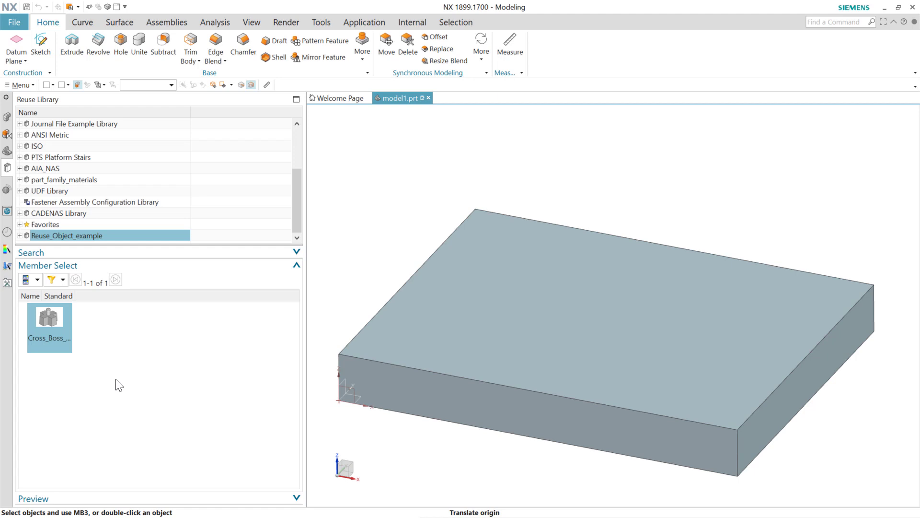
pyautogui.hotkey('alt', 'Tab')
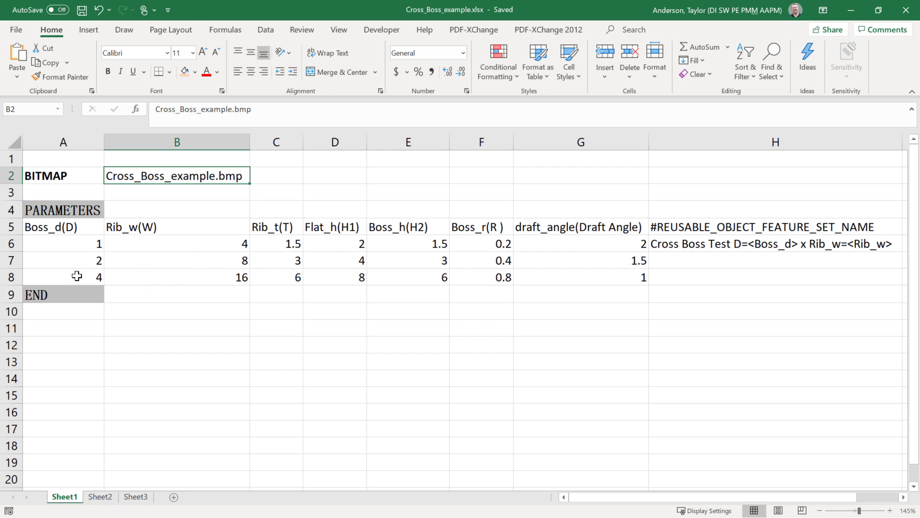
pyautogui.moveTo(76, 275); pyautogui.dragTo(551, 334)
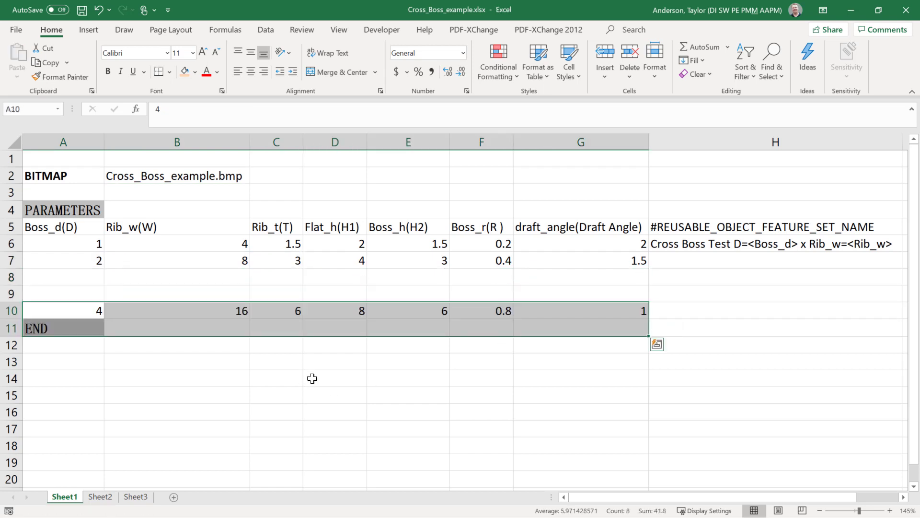
pyautogui.click(312, 378)
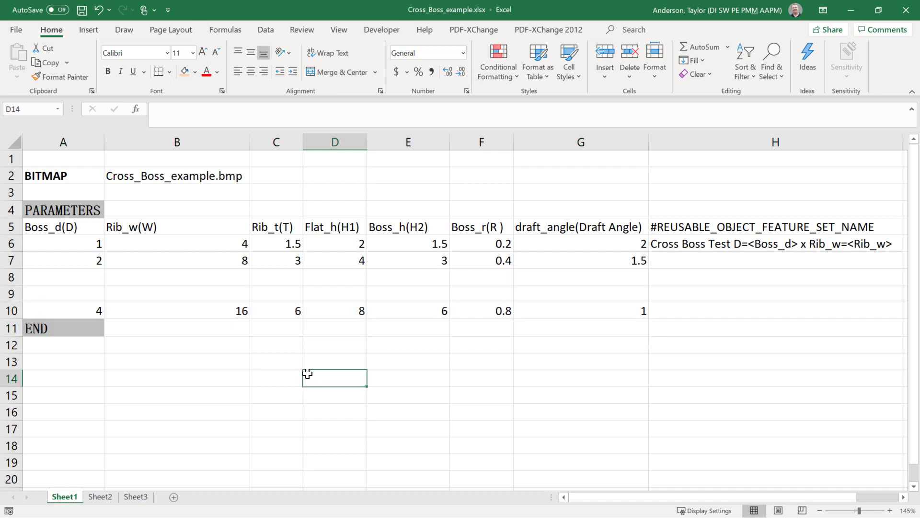
pyautogui.click(203, 277)
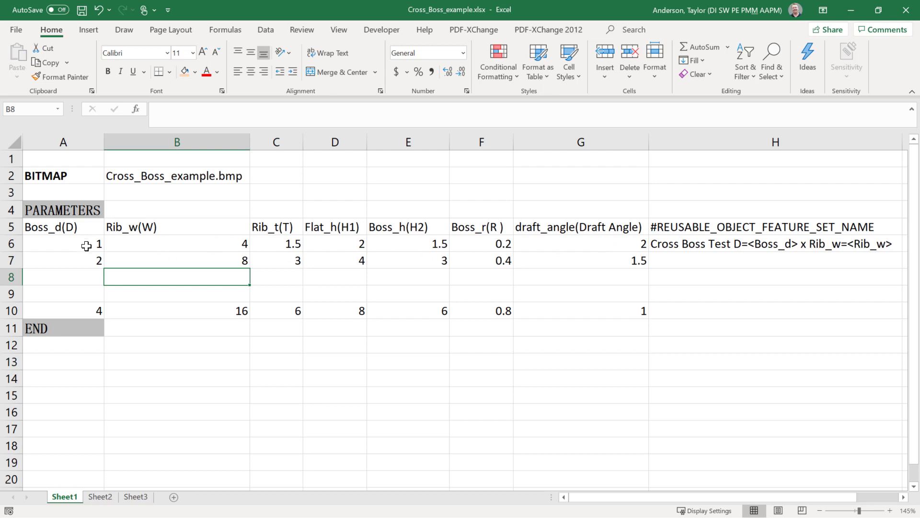
pyautogui.moveTo(11, 284); pyautogui.dragTo(12, 304)
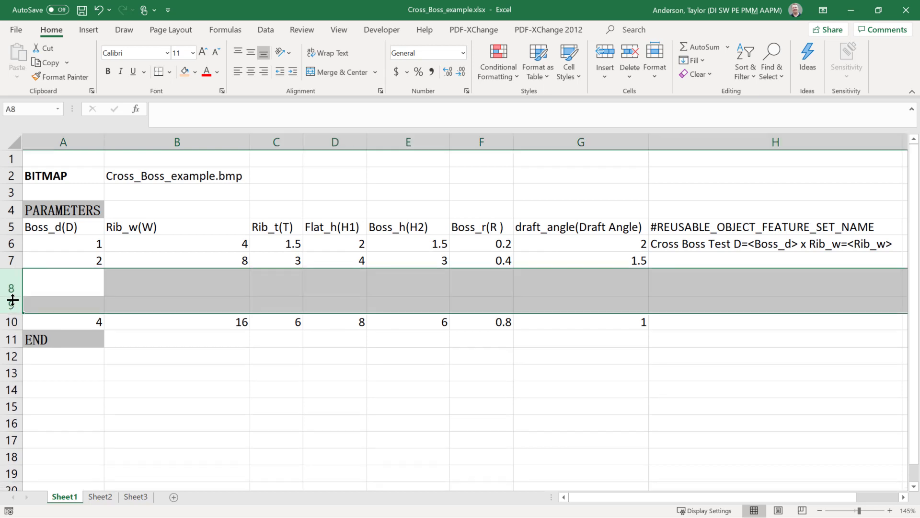
pyautogui.hotkey('ctrl', '-')
pyautogui.click(164, 379)
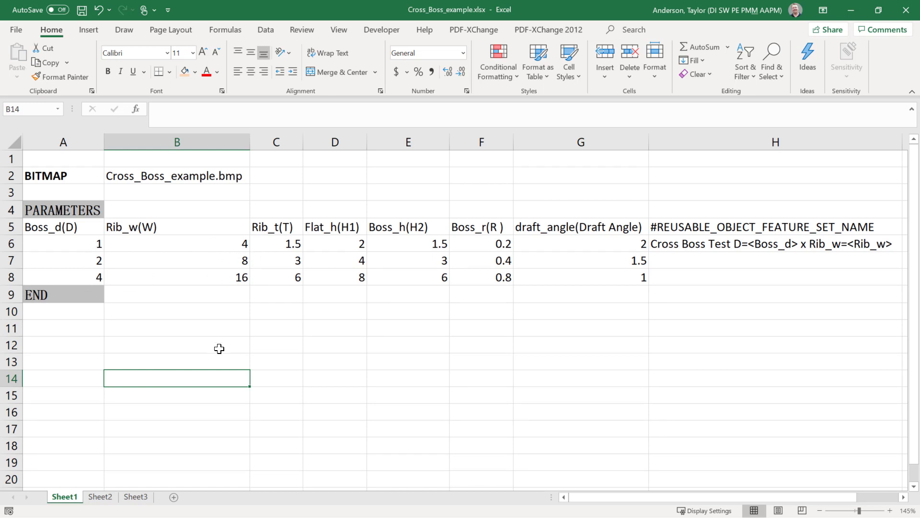
# Step: Insert two blank rows between the Boss_d 2 and 4 rows, and enter Rib_w values 10 and 12 in them
pyautogui.moveTo(12, 277); pyautogui.dragTo(11, 312)
pyautogui.hotkey('ctrl', 'z')
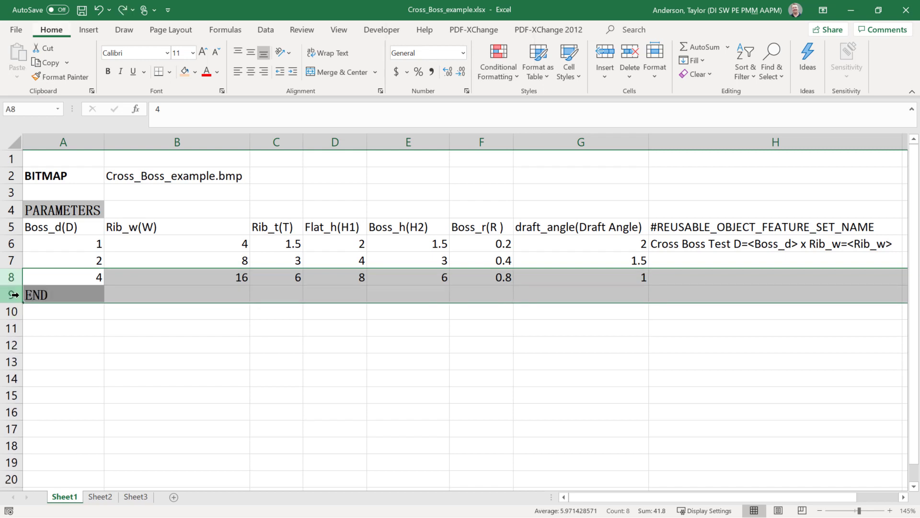
pyautogui.hotkey('ctrl', 'shift', '=')
pyautogui.click(219, 365)
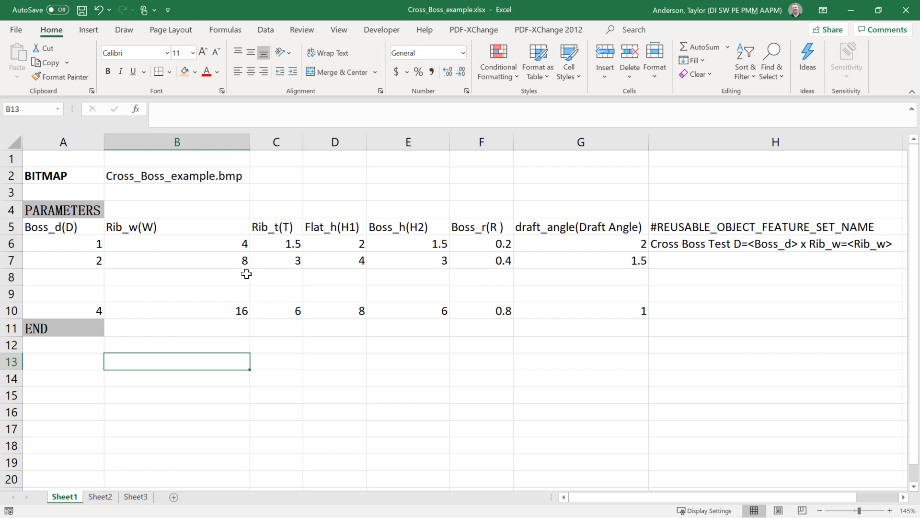
pyautogui.click(246, 274)
pyautogui.write('10')
pyautogui.press('Return')
pyautogui.write('12')
pyautogui.press('Return')
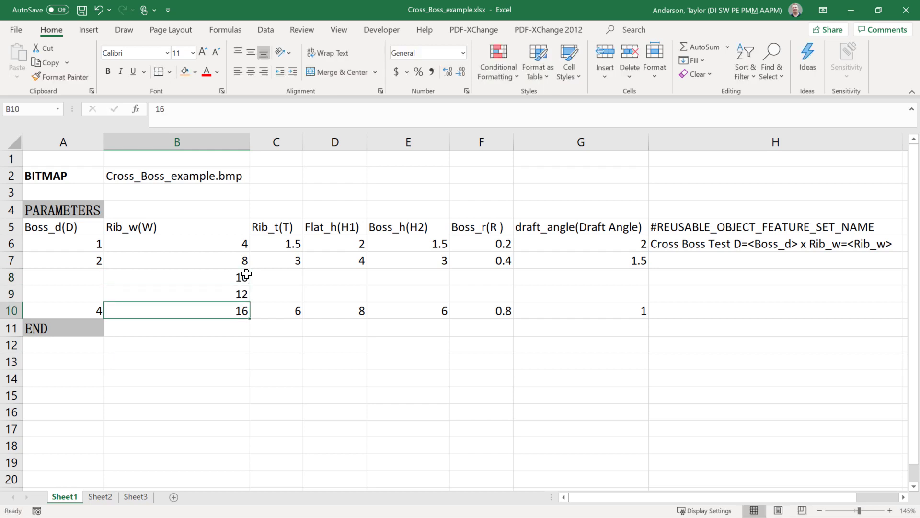
pyautogui.click(250, 364)
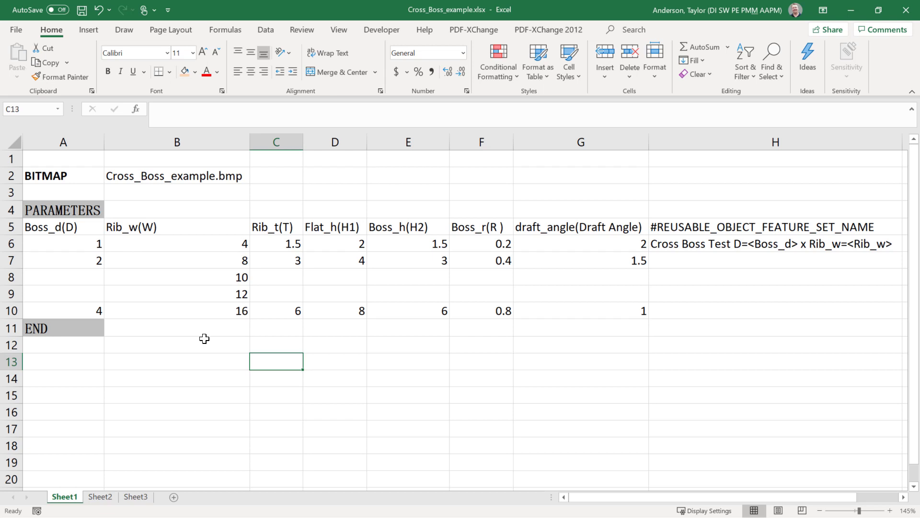
# Step: Save the spreadsheet, and refresh the Reuse_Object_example library in NX
pyautogui.click(81, 11)
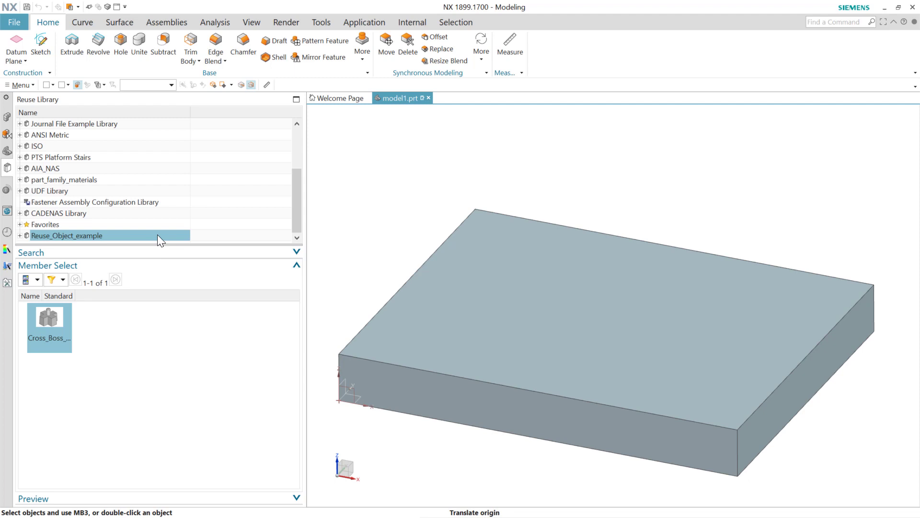
pyautogui.rightClick(155, 232)
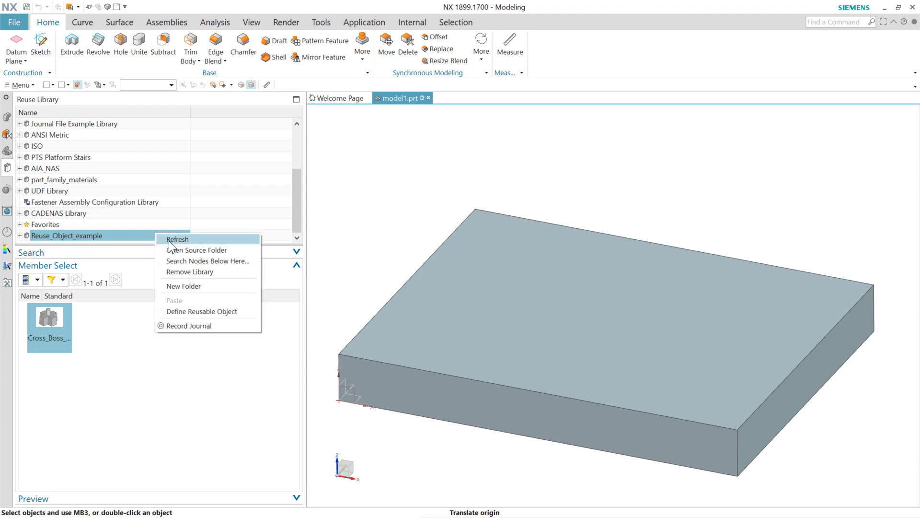
pyautogui.click(168, 239)
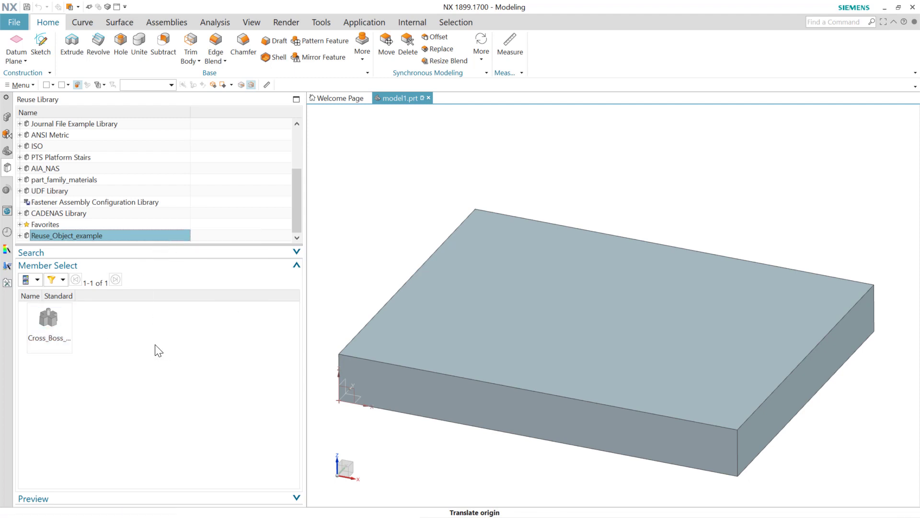
# Step: Place the example cross boss on the block at about XC 7.97, YC 9.34, and try D 2 with W 10
pyautogui.moveTo(54, 318); pyautogui.dragTo(530, 312)
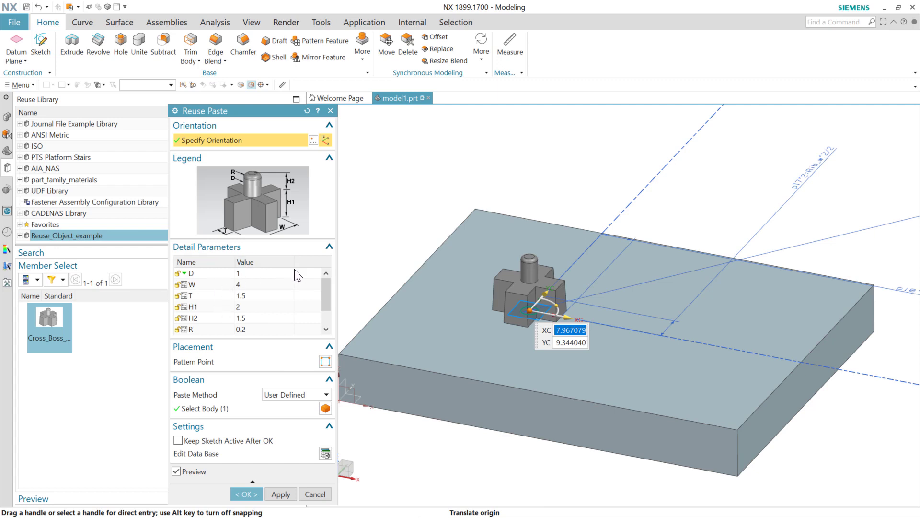
pyautogui.click(278, 274)
pyautogui.click(273, 293)
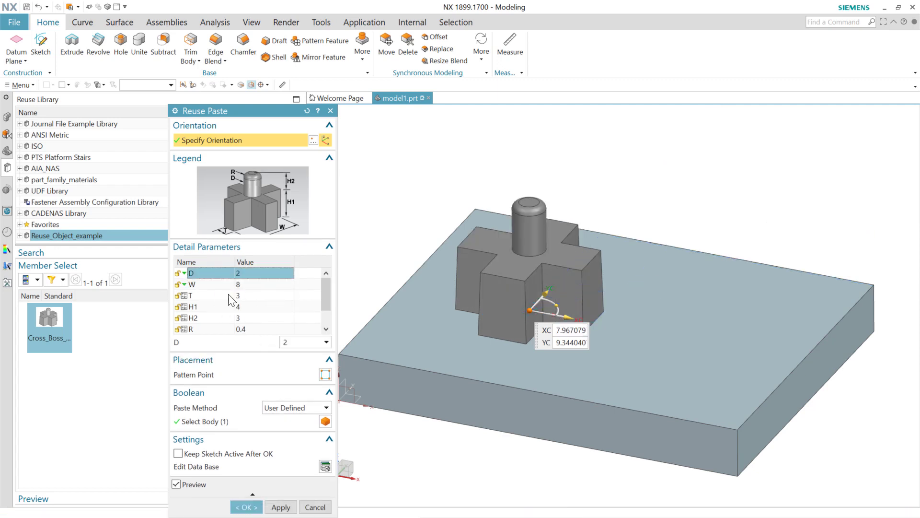
pyautogui.click(286, 286)
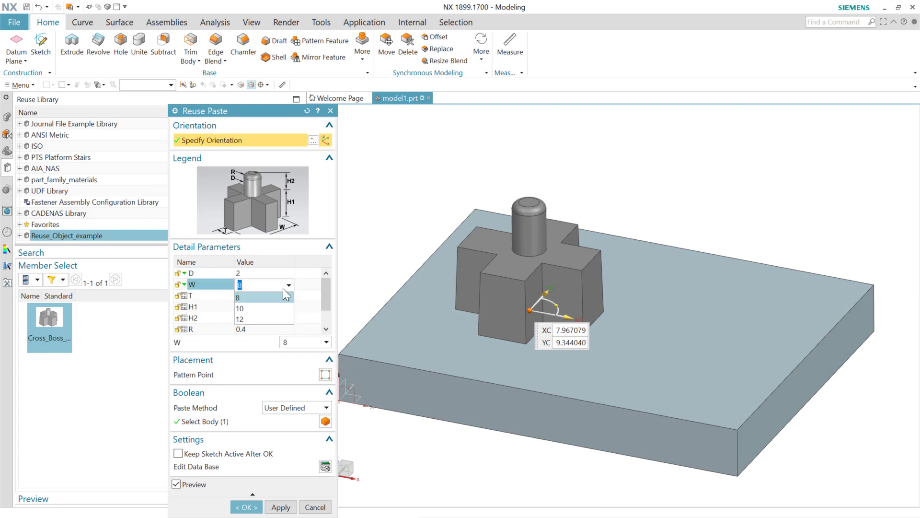
pyautogui.click(269, 308)
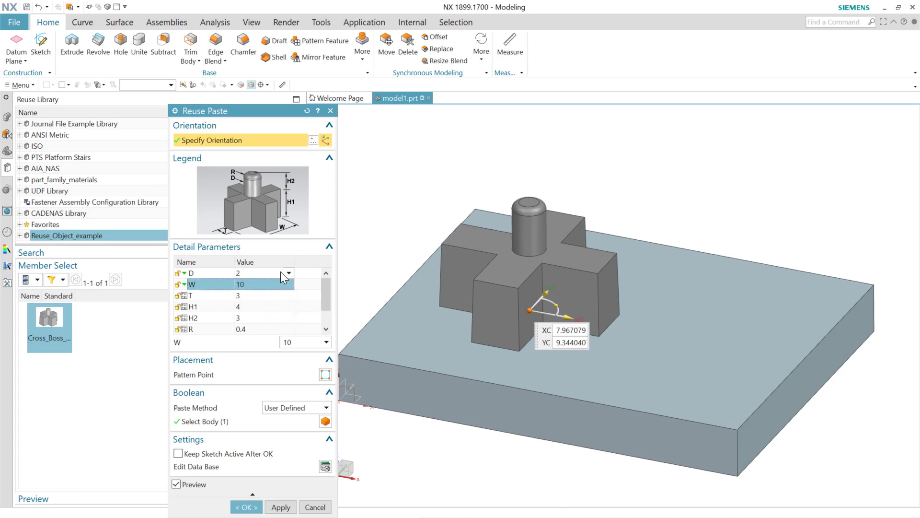
# Step: Try D values of 4 and 2 for the example cross boss, and cancel the paste
pyautogui.click(288, 273)
pyautogui.click(261, 295)
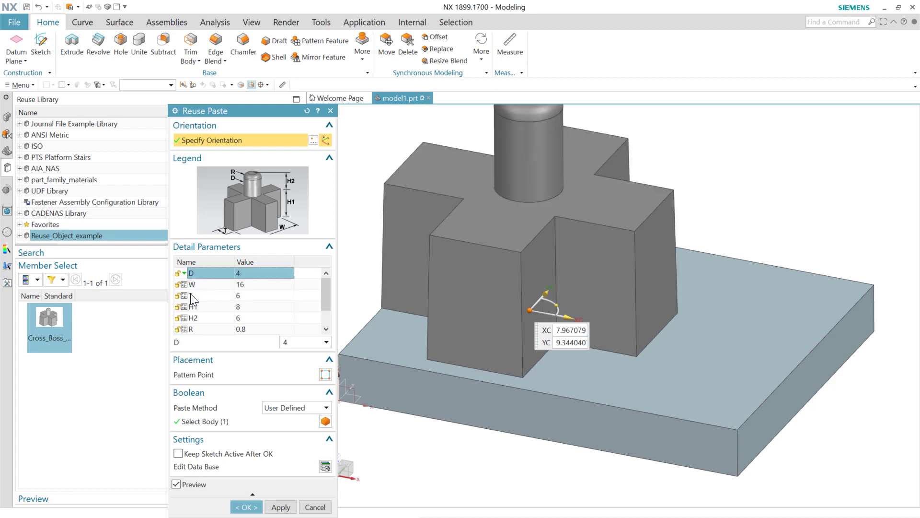
pyautogui.click(290, 273)
pyautogui.click(280, 288)
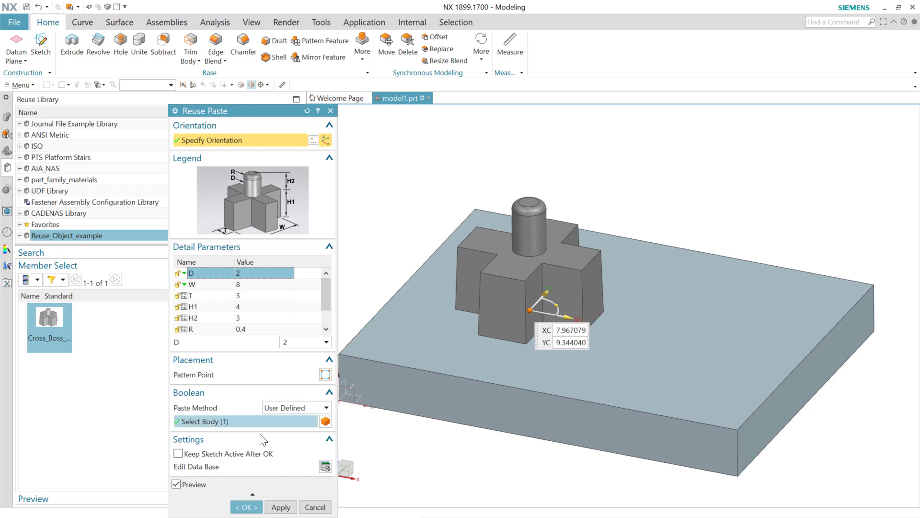
pyautogui.click(314, 507)
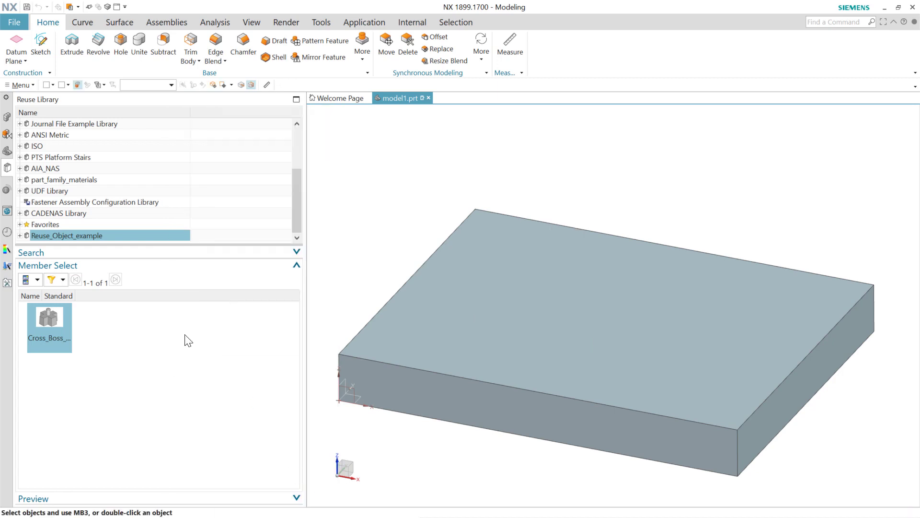
# Step: Switch to Excel and insert two blank rows above the row with Rib_w 12
pyautogui.hotkey('alt', 'Tab')
pyautogui.click(15, 293)
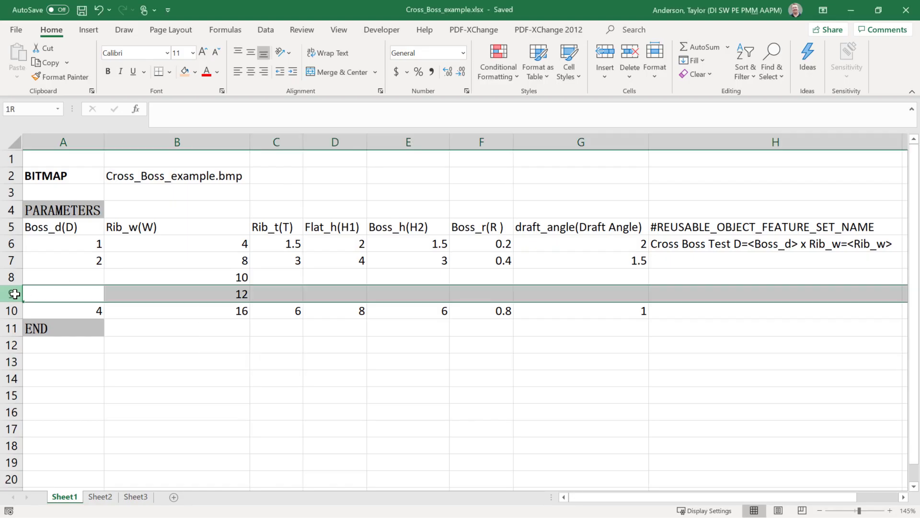
pyautogui.moveTo(15, 296); pyautogui.dragTo(12, 327)
pyautogui.moveTo(10, 293); pyautogui.dragTo(16, 305)
pyautogui.hotkey('ctrl', 'shift', '+')
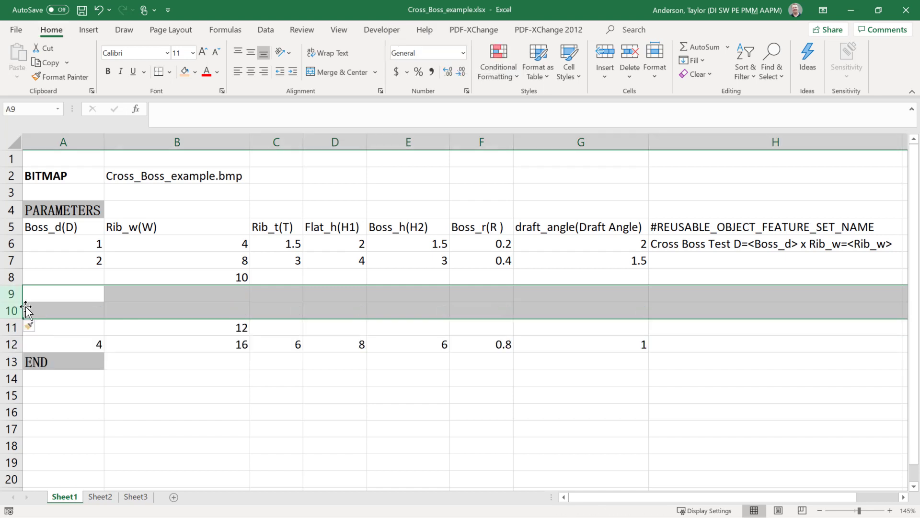
# Step: Enter 4, 5 and 6 in the Flat_h column, in cells D8 to D10
pyautogui.click(288, 291)
pyautogui.click(337, 279)
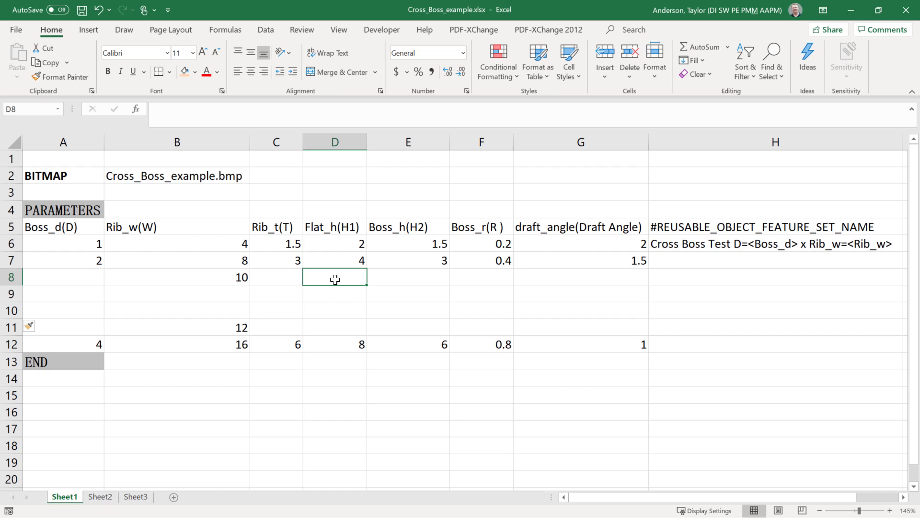
pyautogui.write('5')
pyautogui.press('Return')
pyautogui.write('6')
pyautogui.press('Return')
pyautogui.press('Up')
pyautogui.press('Up')
pyautogui.write('4')
pyautogui.press('Return')
pyautogui.write('5')
pyautogui.press('Return')
pyautogui.write('6')
pyautogui.press('Return')
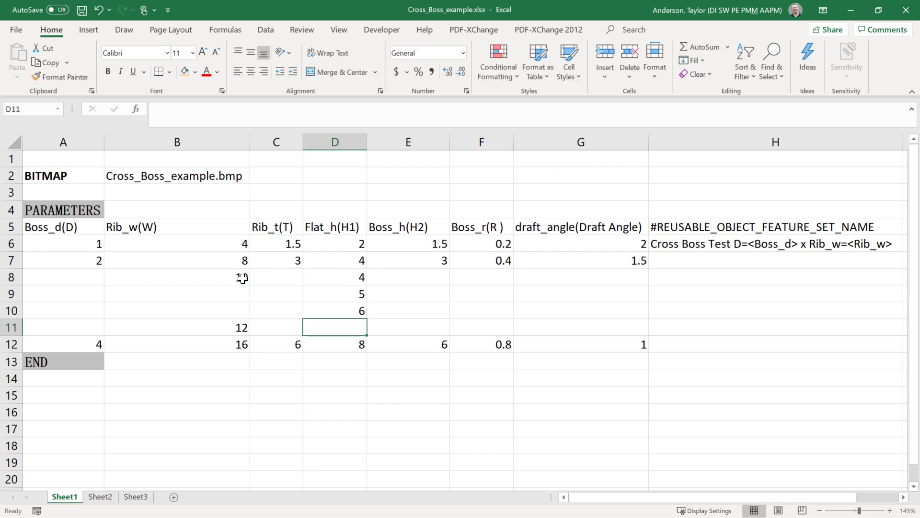
# Step: Move the values 4, 5 and 6 from cells D8:D10 to the Rib_t column in C8:C10
pyautogui.click(225, 279)
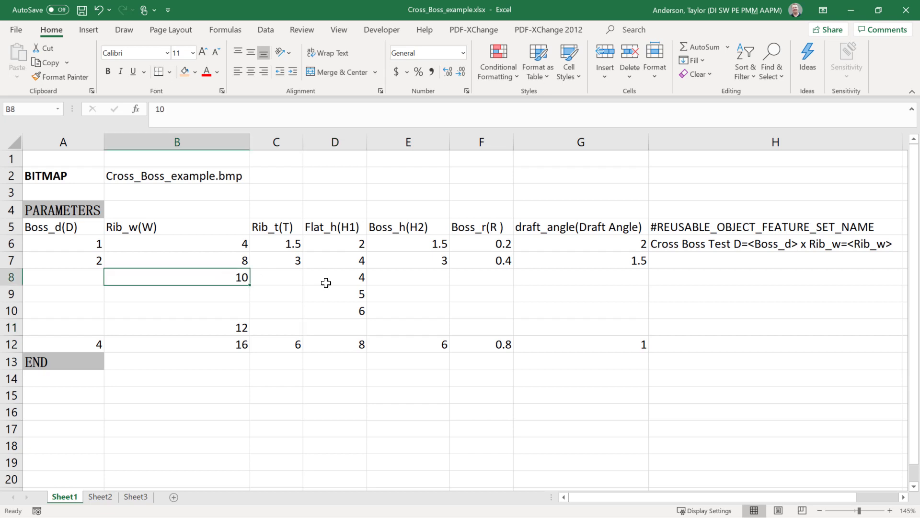
pyautogui.click(350, 296)
pyautogui.click(342, 308)
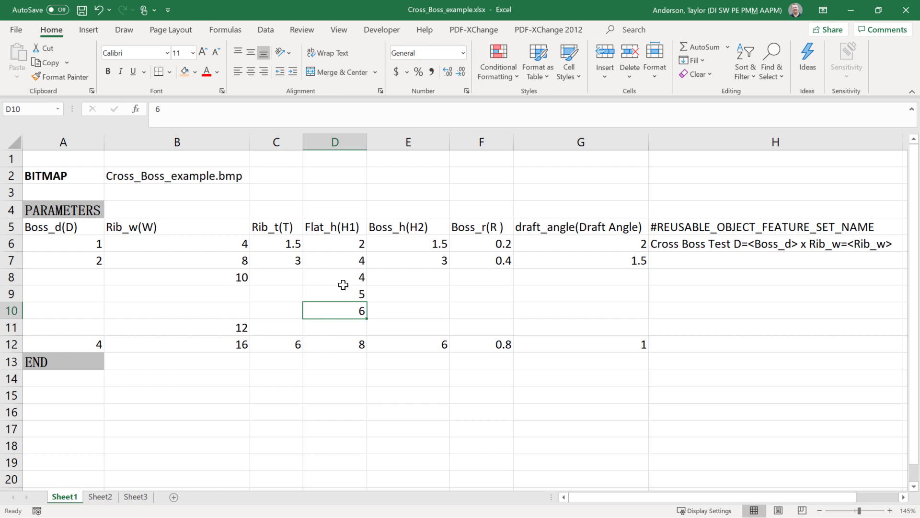
pyautogui.moveTo(336, 277); pyautogui.dragTo(329, 307)
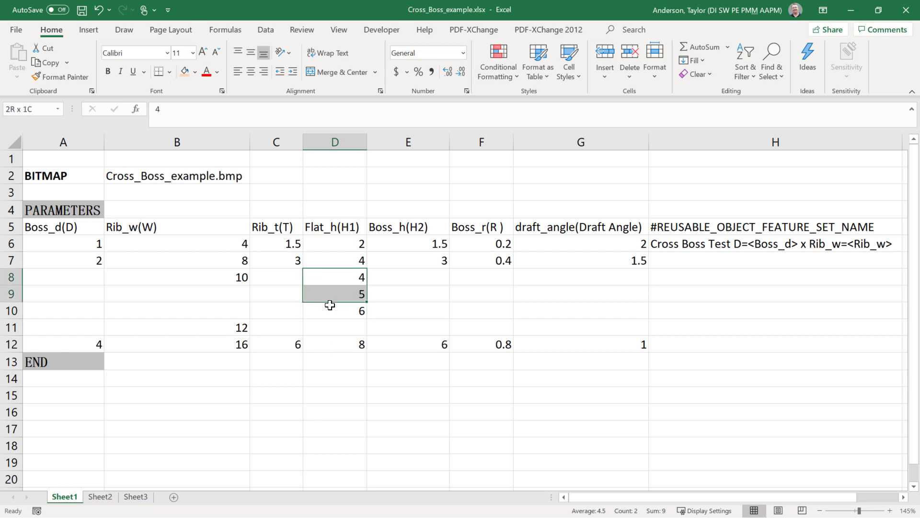
pyautogui.hotkey('ctrl', 'c')
pyautogui.click(289, 277)
pyautogui.hotkey('ctrl', 'v')
pyautogui.click(285, 411)
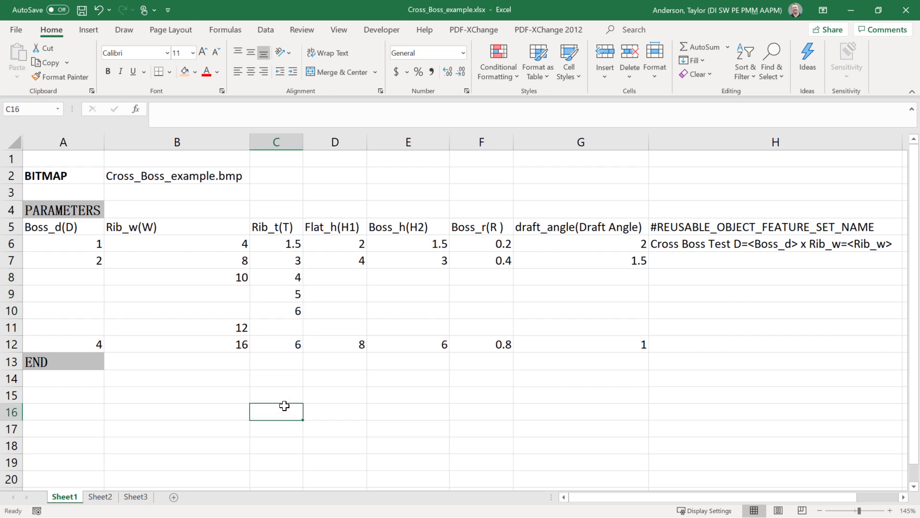
# Step: Delete row 10, which holds only the Rib_t value 6
pyautogui.click(11, 310)
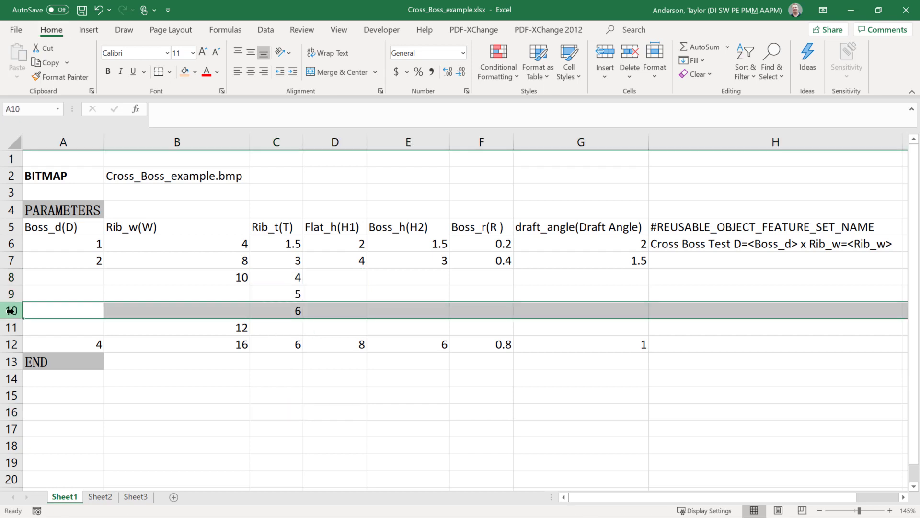
pyautogui.hotkey('ctrl', '-')
pyautogui.click(231, 393)
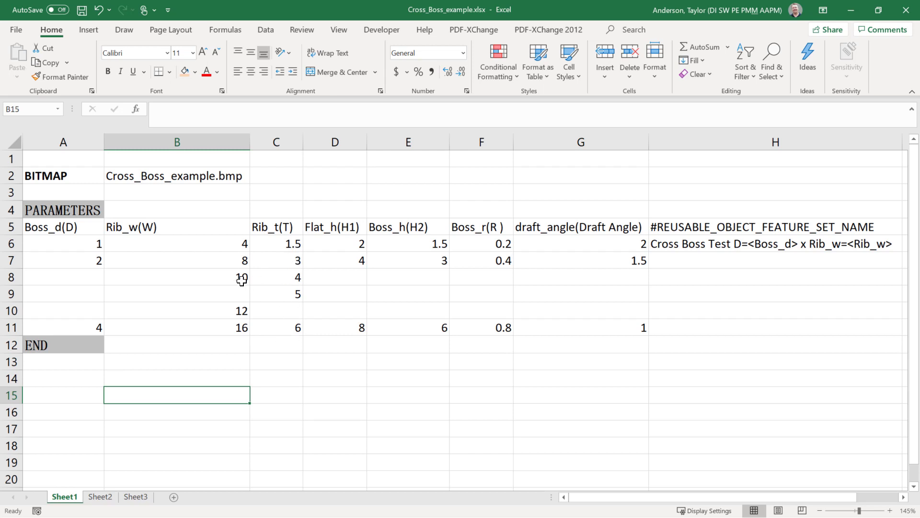
pyautogui.click(235, 263)
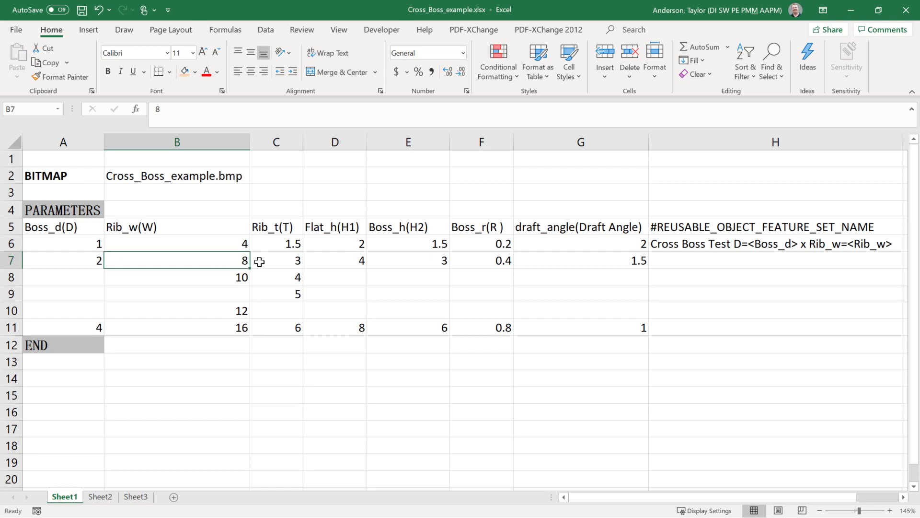
pyautogui.click(10, 244)
pyautogui.click(9, 260)
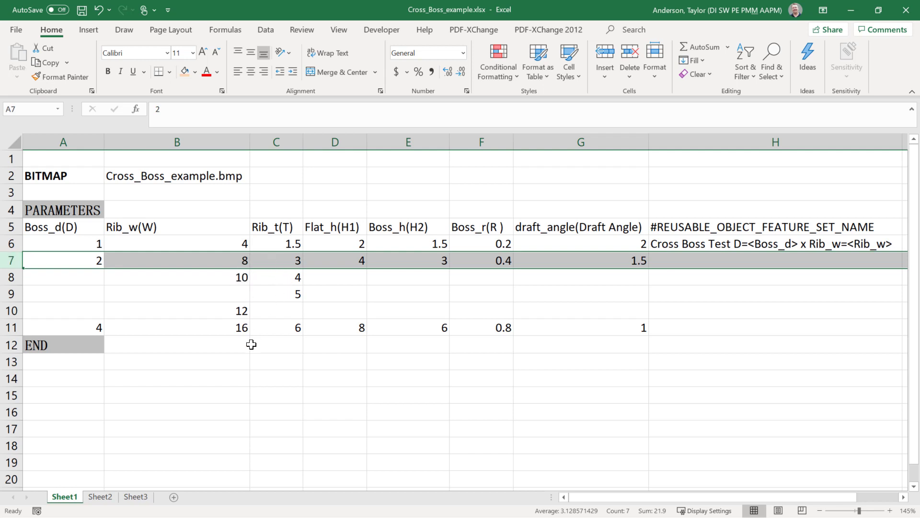
# Step: Save the workbook, switch to NX and refresh the Reuse_Object_example library
pyautogui.click(82, 10)
pyautogui.hotkey('alt', 'Tab')
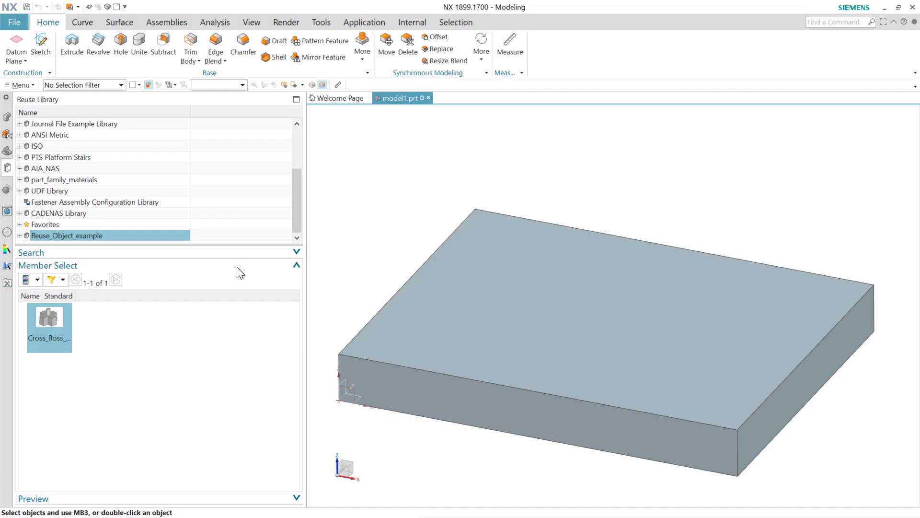
pyautogui.rightClick(159, 235)
pyautogui.click(185, 240)
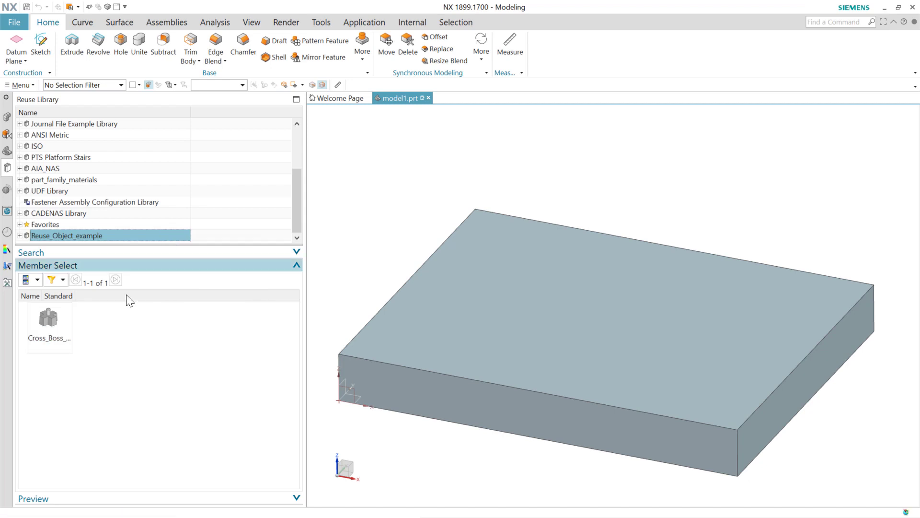
# Step: Place the cross boss on the block's top face at about XC 8.08, YC 9.50 and set D to 2
pyautogui.moveTo(126, 329); pyautogui.dragTo(513, 307)
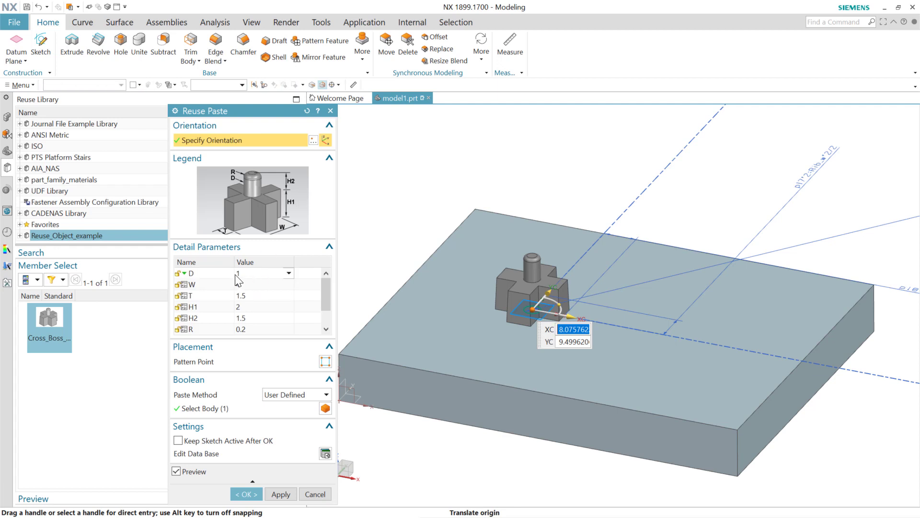
pyautogui.click(287, 278)
pyautogui.click(289, 274)
pyautogui.click(269, 297)
pyautogui.click(262, 284)
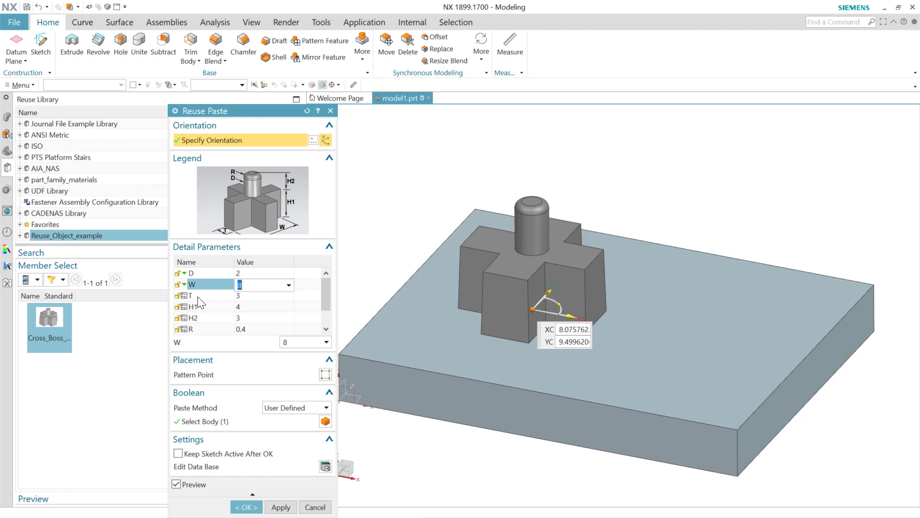
# Step: Set the cross boss's W to 10 and T to 5, and accept the placement
pyautogui.click(288, 285)
pyautogui.click(270, 307)
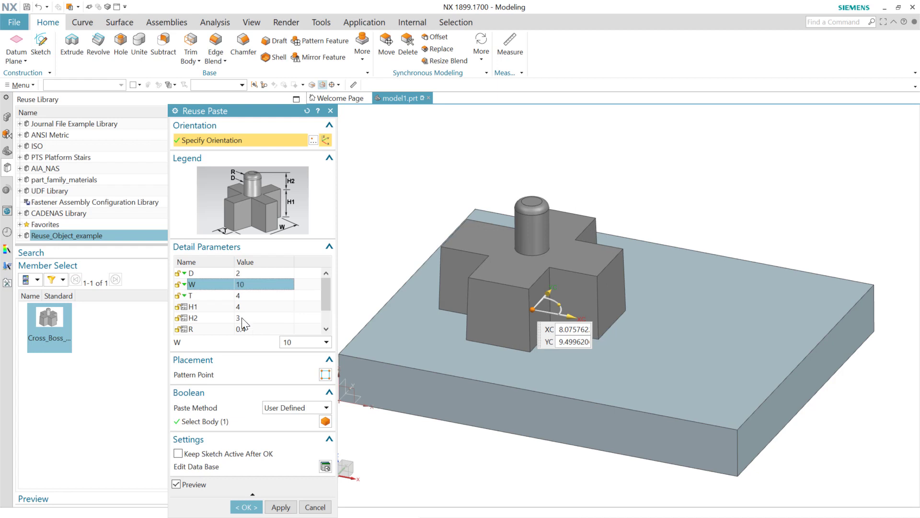
pyautogui.click(289, 296)
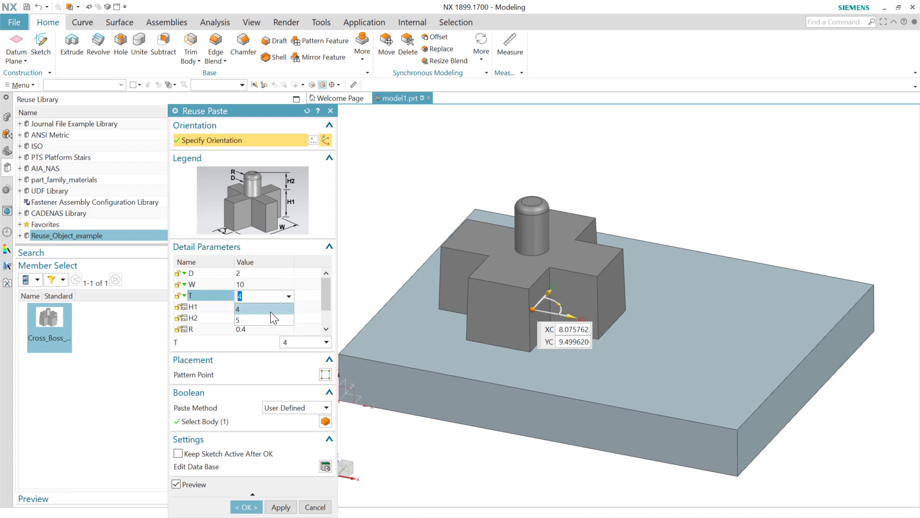
pyautogui.click(270, 320)
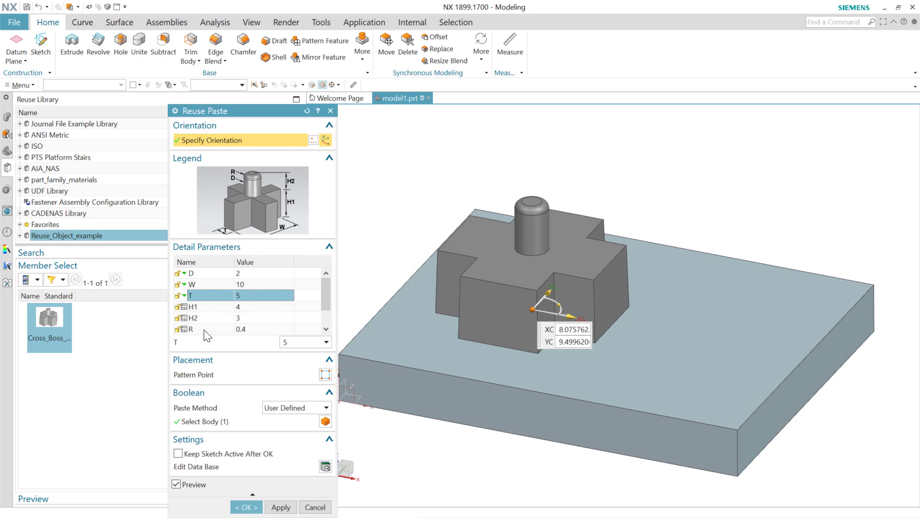
pyautogui.click(246, 506)
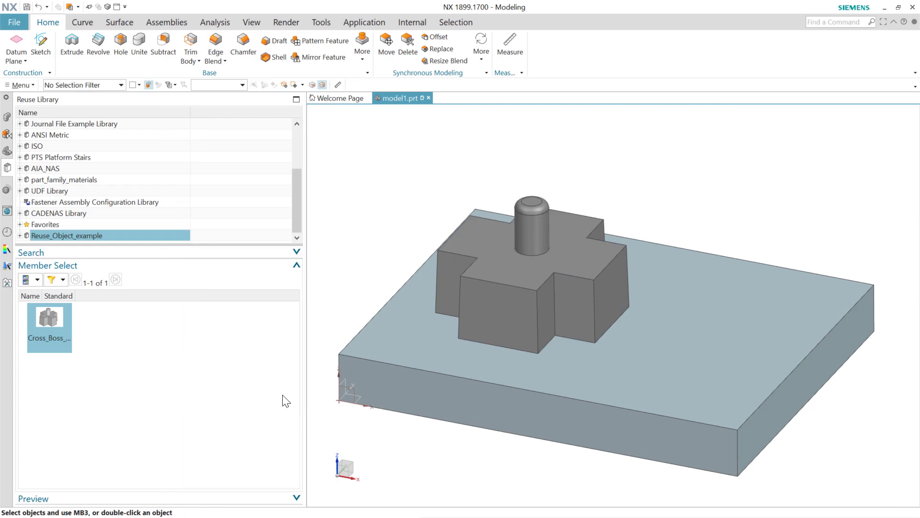
# Step: Undo the cross boss placement and review the #REUSABLE_OBJECT_FEATURE_SET_NAME column in the Excel workbook
pyautogui.hotkey('ctrl', 'z')
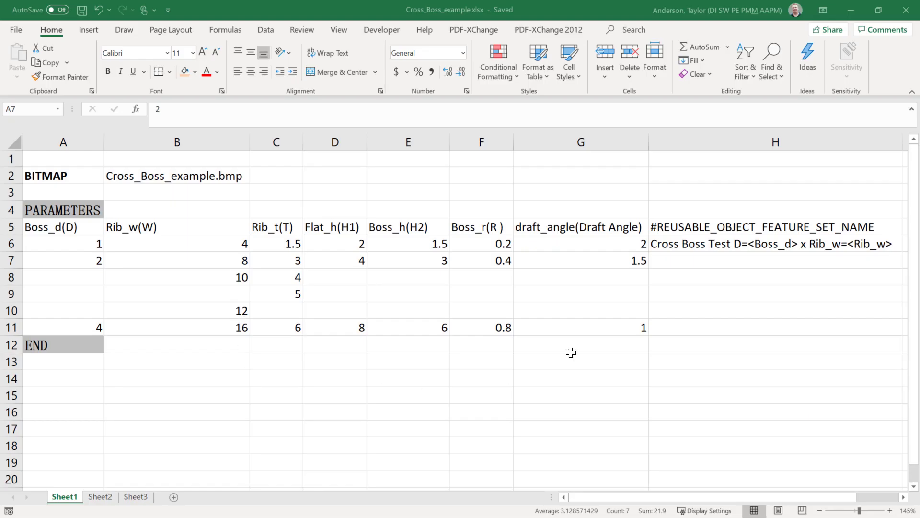
pyautogui.hotkey('ctrl', 'shift', 'Right')
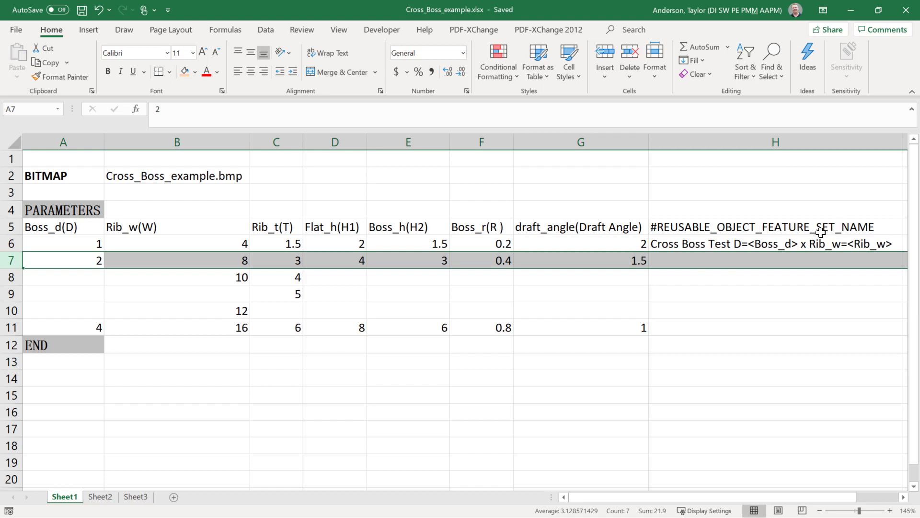
pyautogui.click(744, 285)
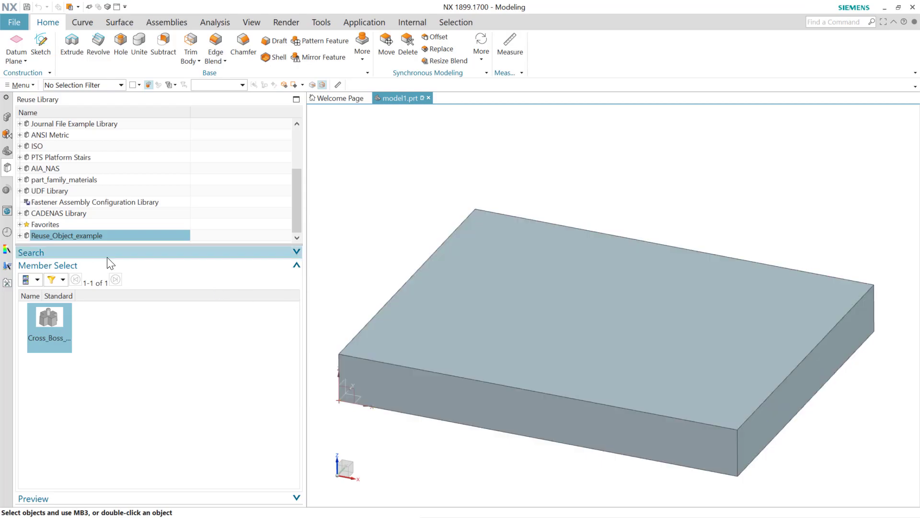
# Step: In NX, place the cross boss at about XC 8.57, YC 8.99 with D 2 and W 10, and check its name in the model history
pyautogui.moveTo(57, 322); pyautogui.dragTo(495, 315)
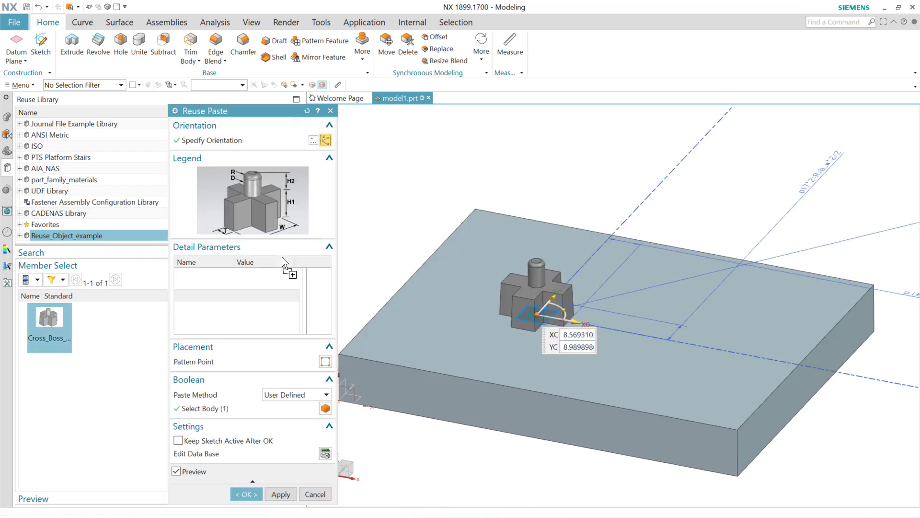
pyautogui.click(191, 274)
pyautogui.click(286, 275)
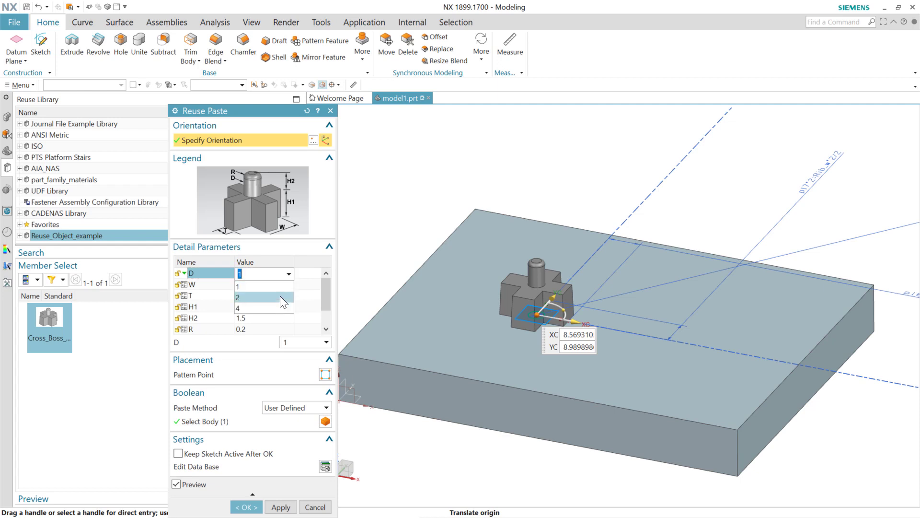
pyautogui.click(280, 297)
pyautogui.click(288, 284)
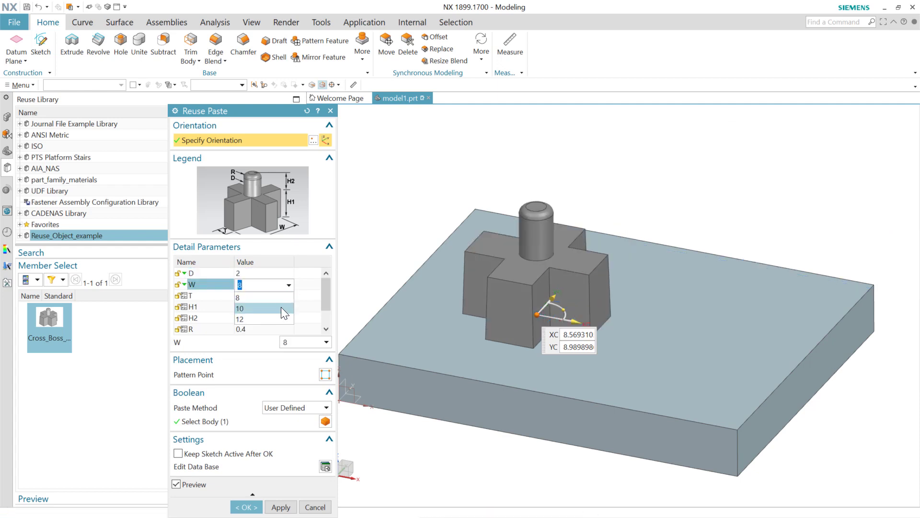
pyautogui.click(280, 307)
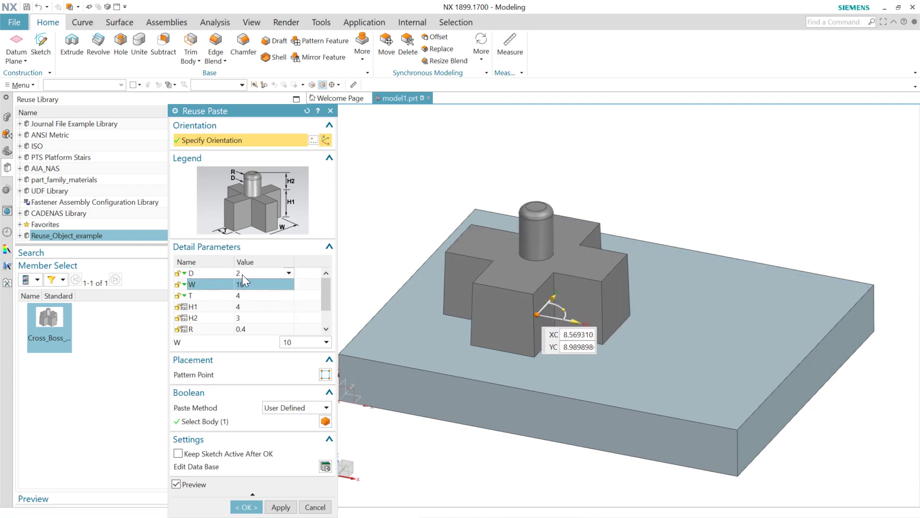
pyautogui.click(246, 507)
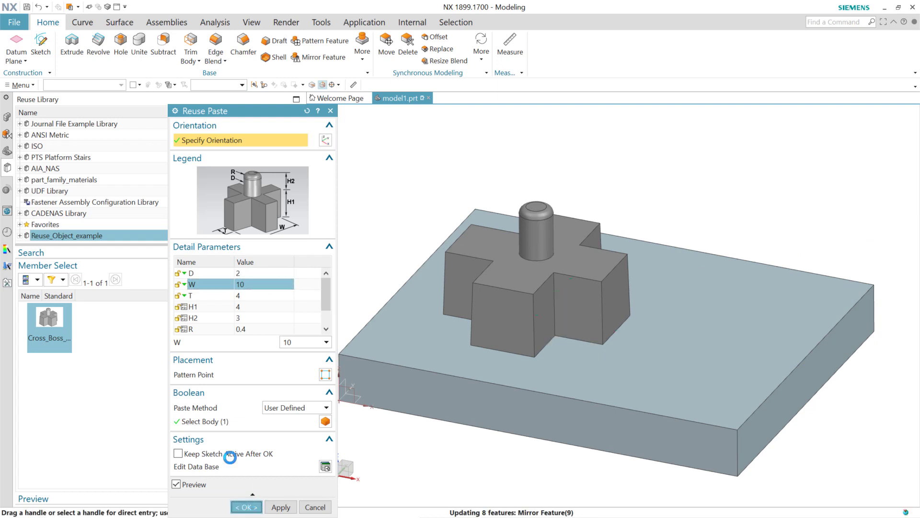
pyautogui.click(7, 152)
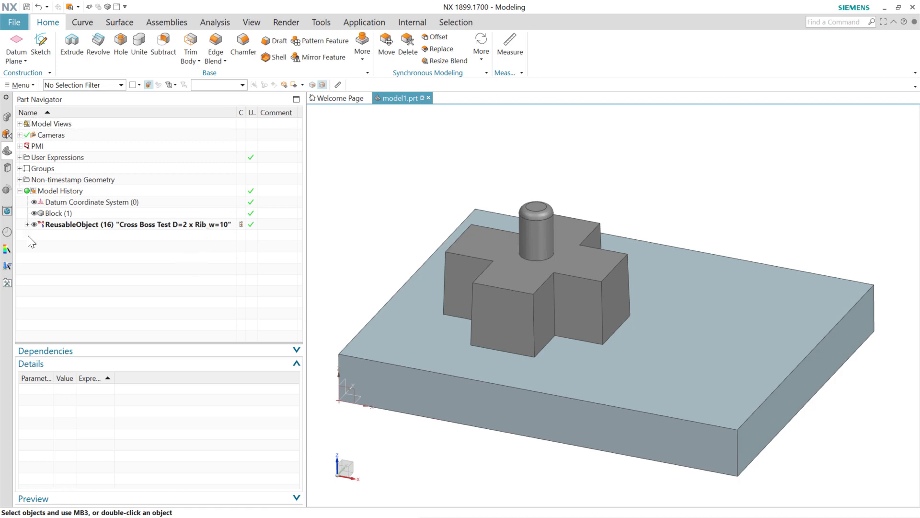
# Step: Start placing a second cross boss beside the first from the reuse library and view its Draft Angle parameter
pyautogui.click(7, 168)
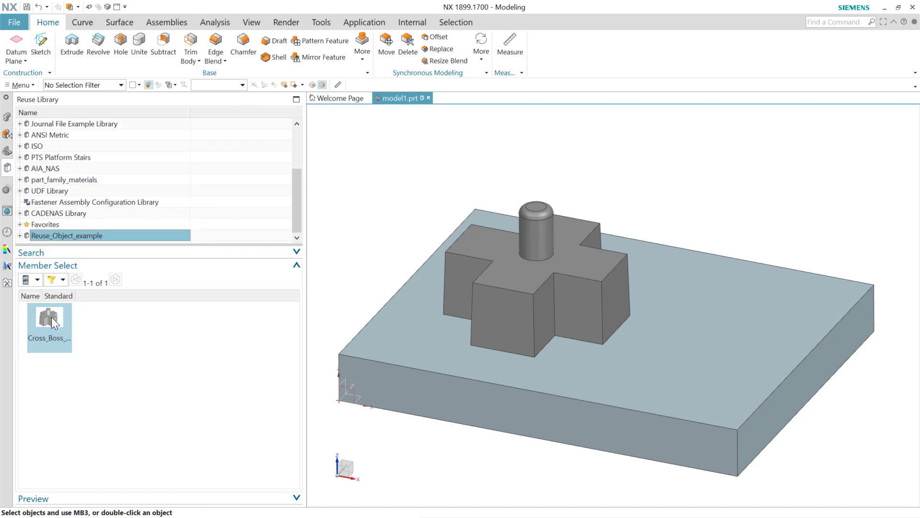
pyautogui.moveTo(48, 319); pyautogui.dragTo(682, 331)
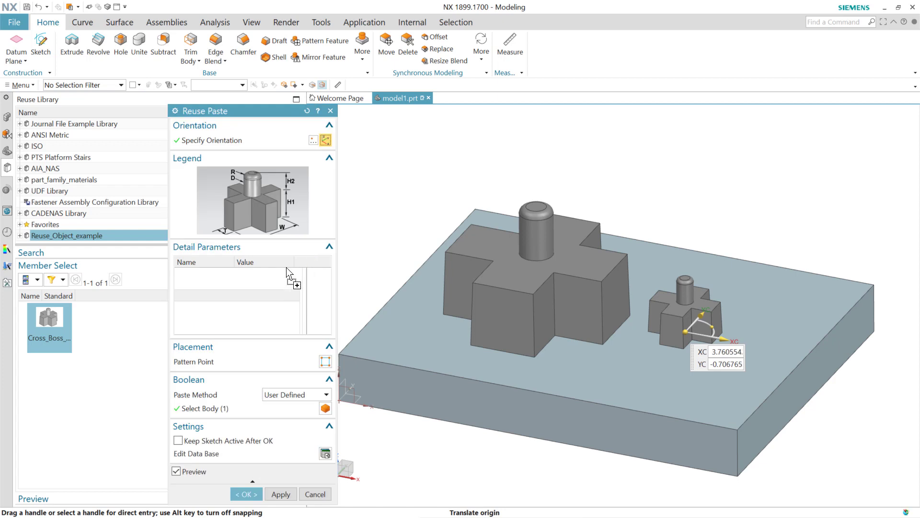
pyautogui.scroll(-1, 326, 326)
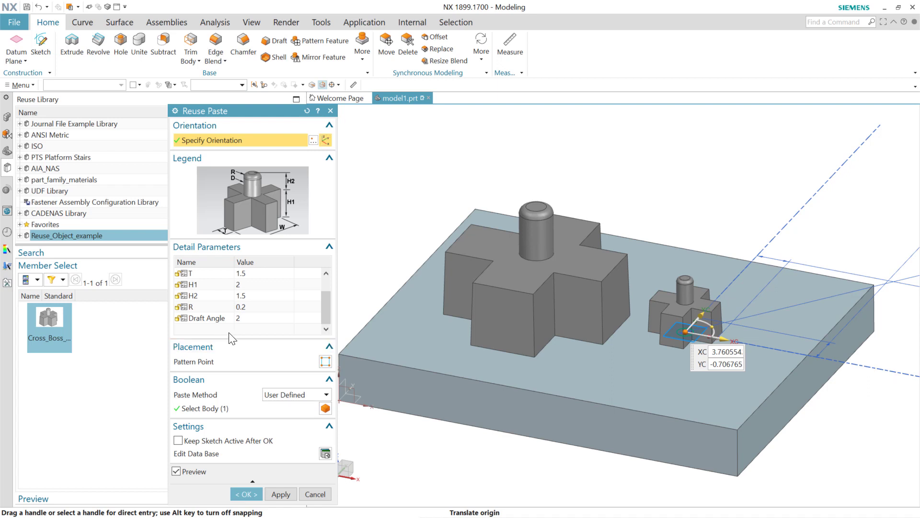
# Step: Switch to Excel, prefix the draft_angle(Draft Angle) header in G5 with # and save the workbook
pyautogui.hotkey('alt', 'Tab')
pyautogui.hotkey('shift', 'space')
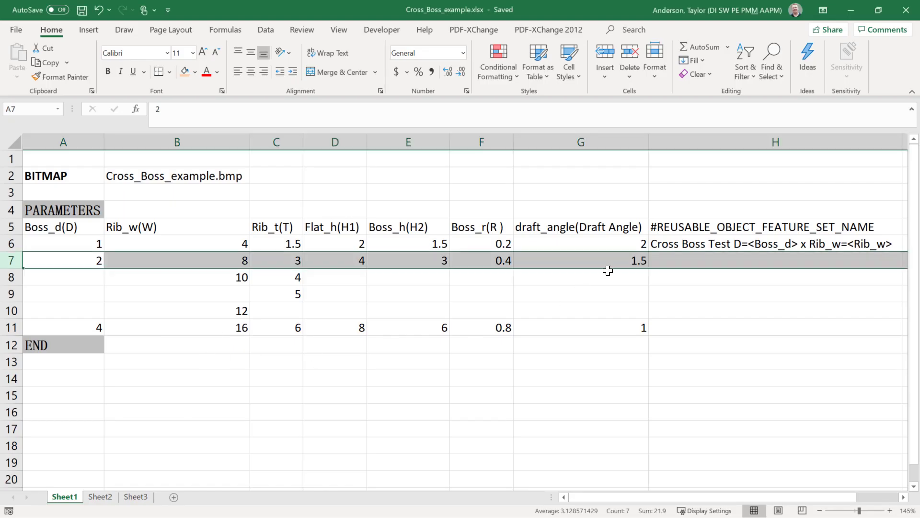
pyautogui.click(664, 229)
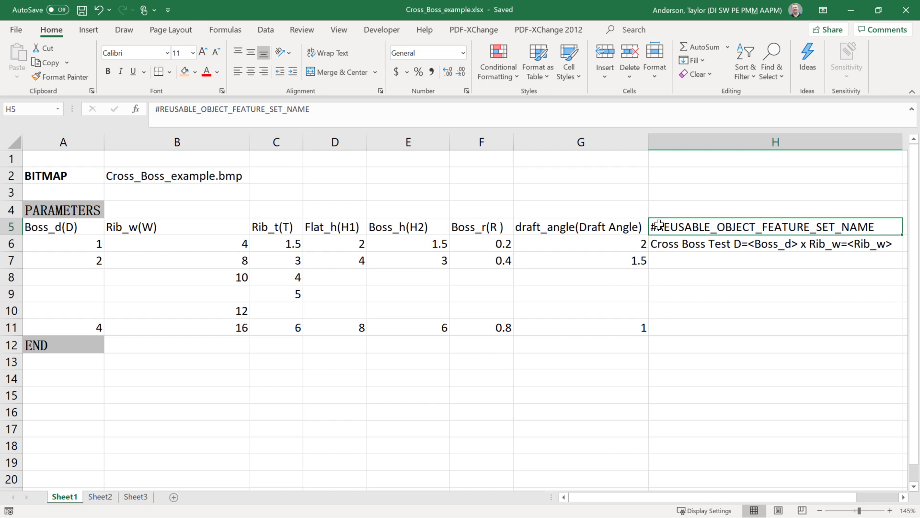
pyautogui.click(528, 229)
pyautogui.doubleClick(518, 227)
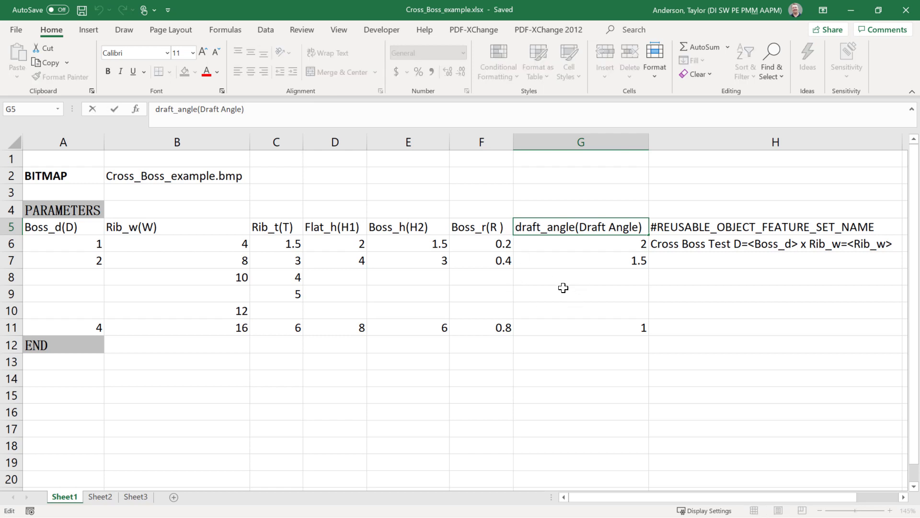
pyautogui.write('#')
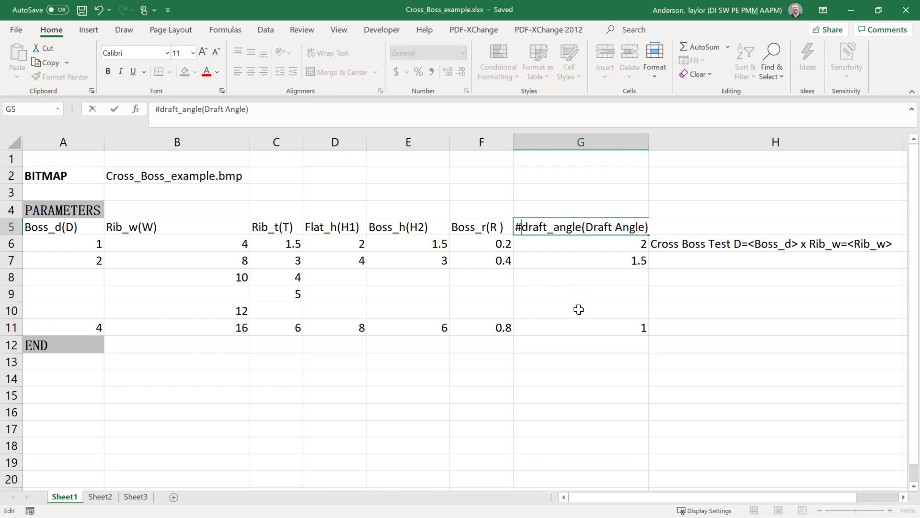
pyautogui.click(571, 362)
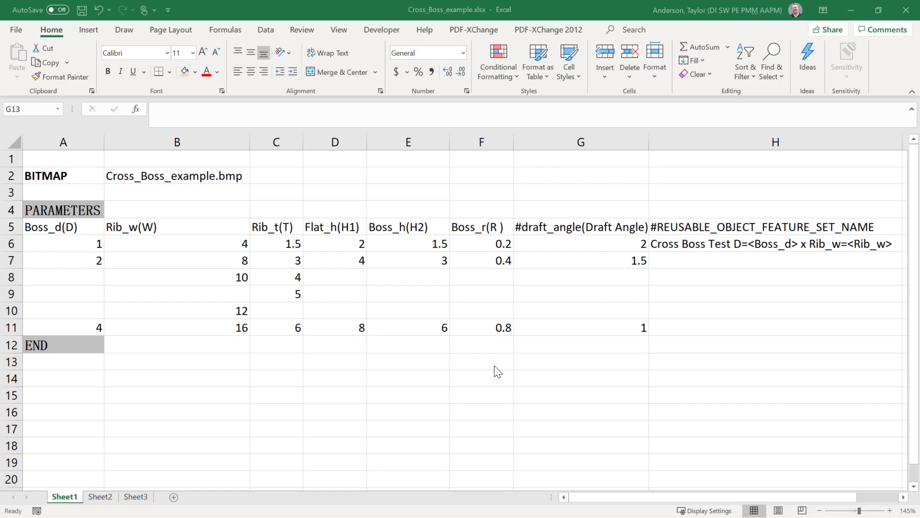
pyautogui.hotkey('alt', 'Tab')
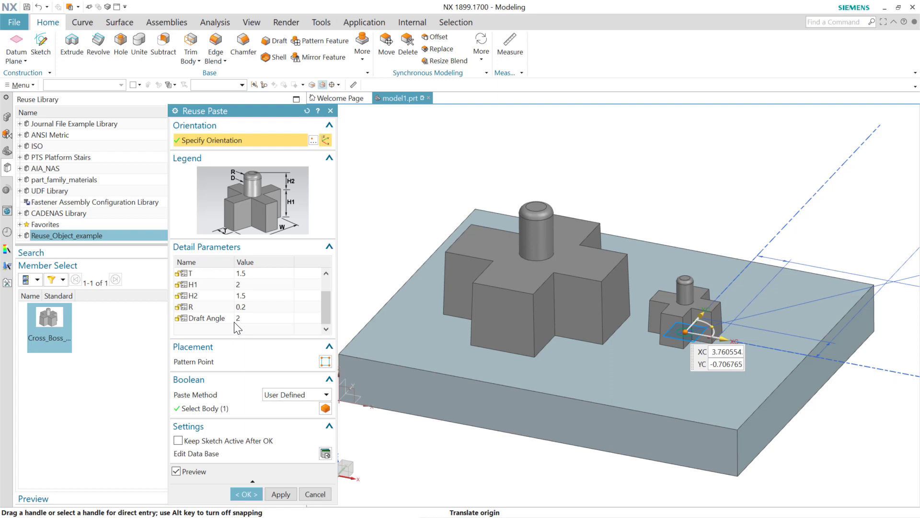
pyautogui.hotkey('alt', 'Tab')
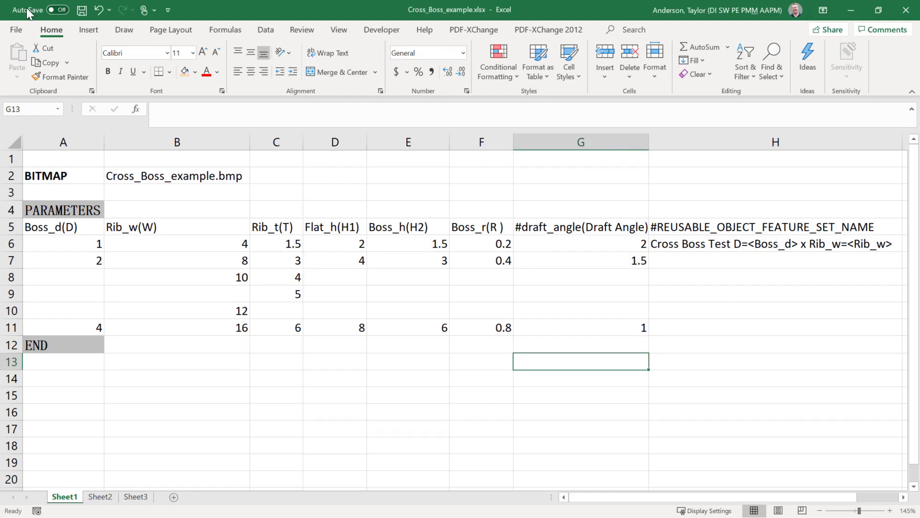
pyautogui.click(84, 12)
# Step: Switch to NX and cancel the pending placement of the second cross boss
pyautogui.hotkey('alt', 'Tab')
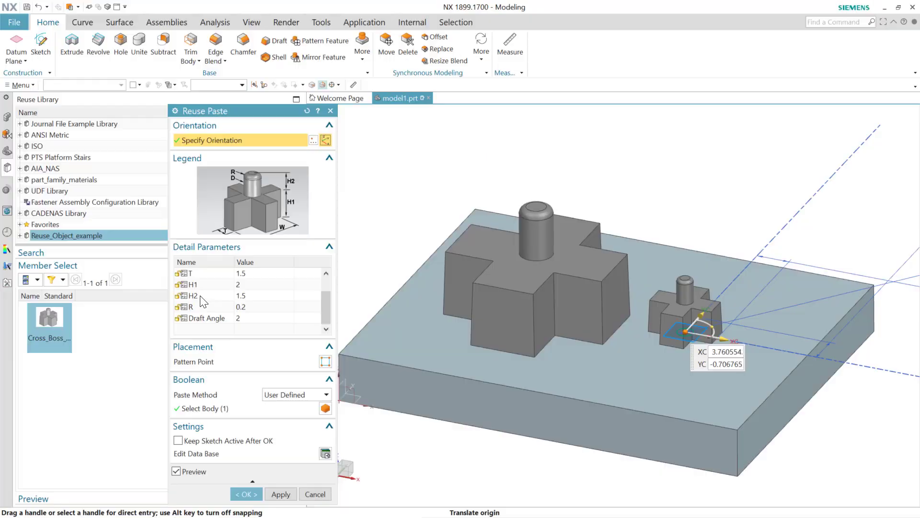
pyautogui.click(314, 494)
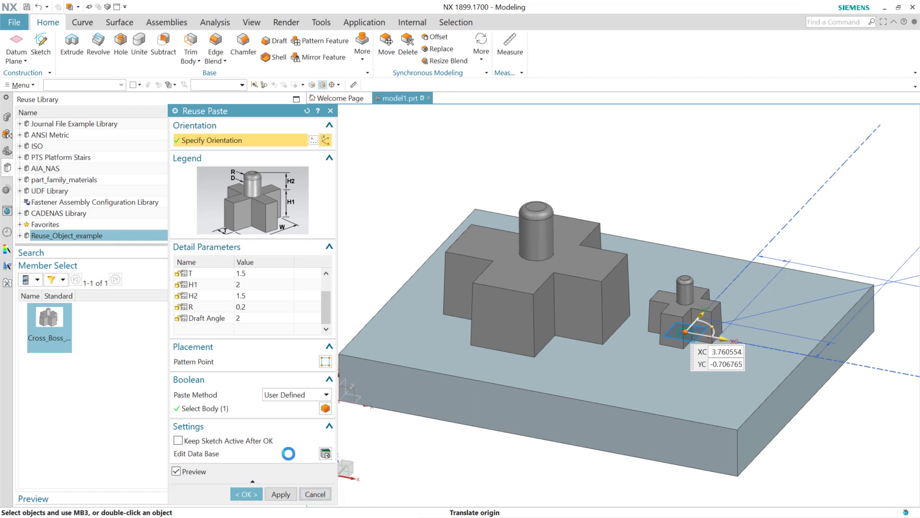
pyautogui.rightClick(108, 234)
pyautogui.press('Escape')
# Step: Place a second cross boss at about XC 4.28, YC -1.15, check its parameter list and inspect its drafted sides from the front
pyautogui.moveTo(49, 324); pyautogui.dragTo(691, 336)
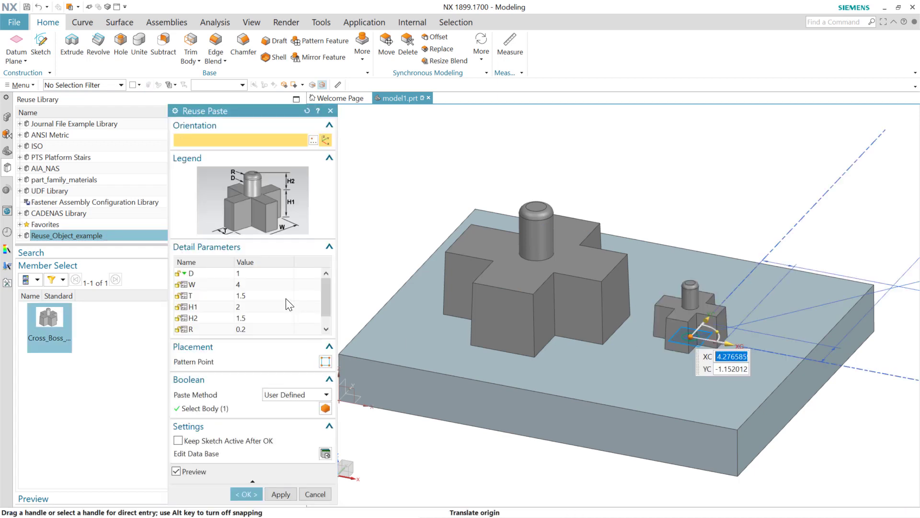
pyautogui.scroll(-1, 230, 309)
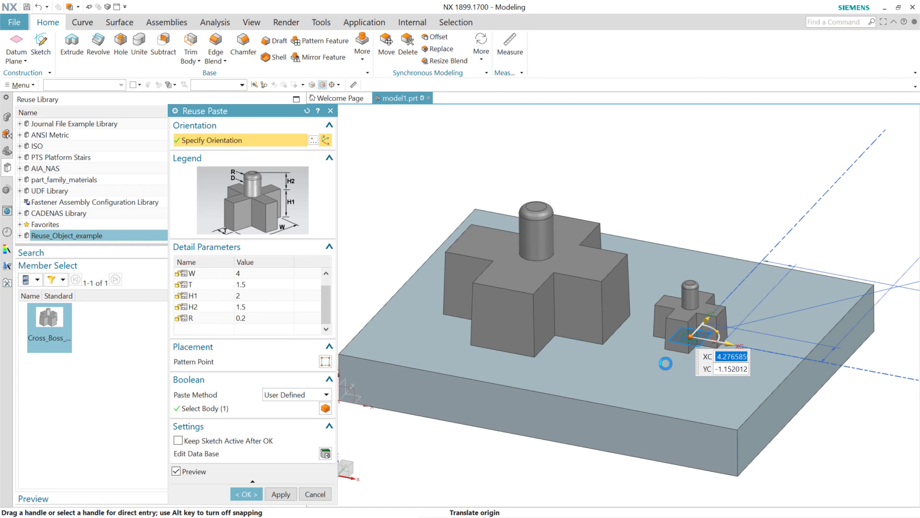
pyautogui.moveTo(666, 362); pyautogui.dragTo(750, 320, button='middle')
pyautogui.moveTo(764, 283); pyautogui.dragTo(663, 347, button='middle')
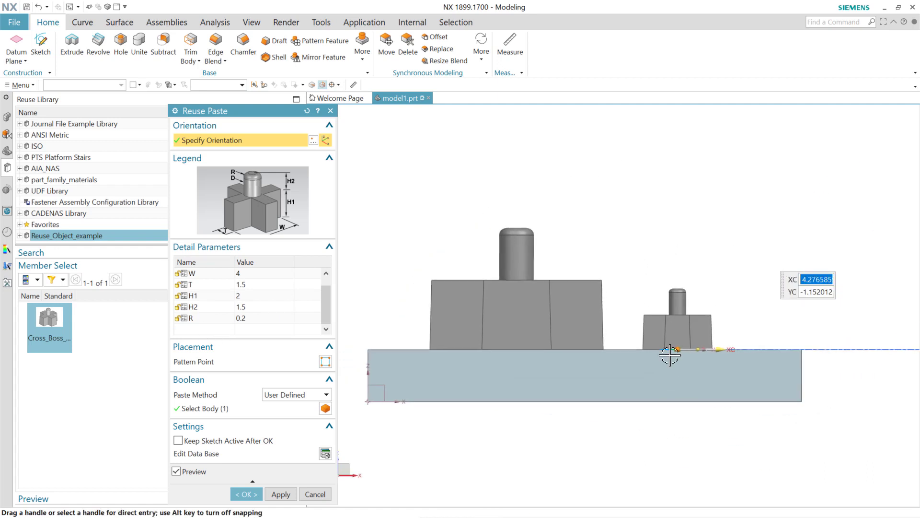
pyautogui.scroll(5, 665, 325)
pyautogui.scroll(-5, 596, 357)
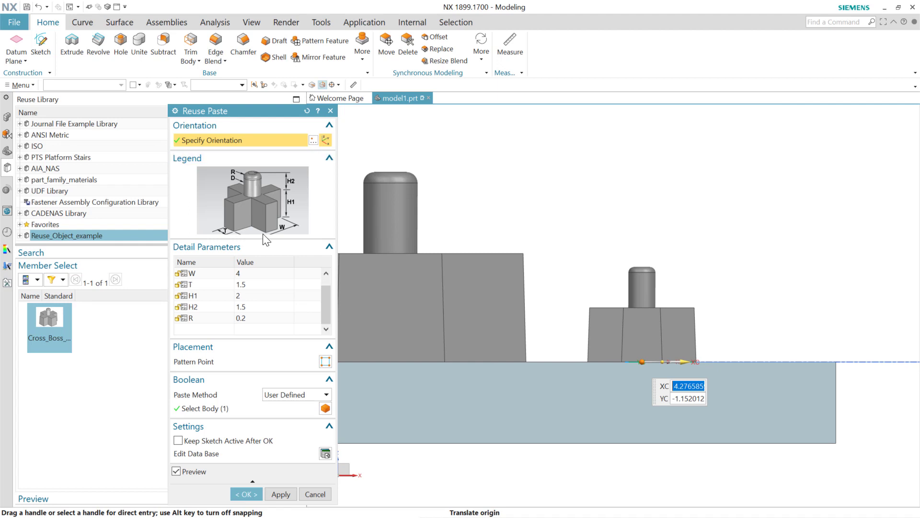
# Step: Set the second cross boss's D to 2, followed by 4, to compare the drafted shapes
pyautogui.scroll(1, 187, 274)
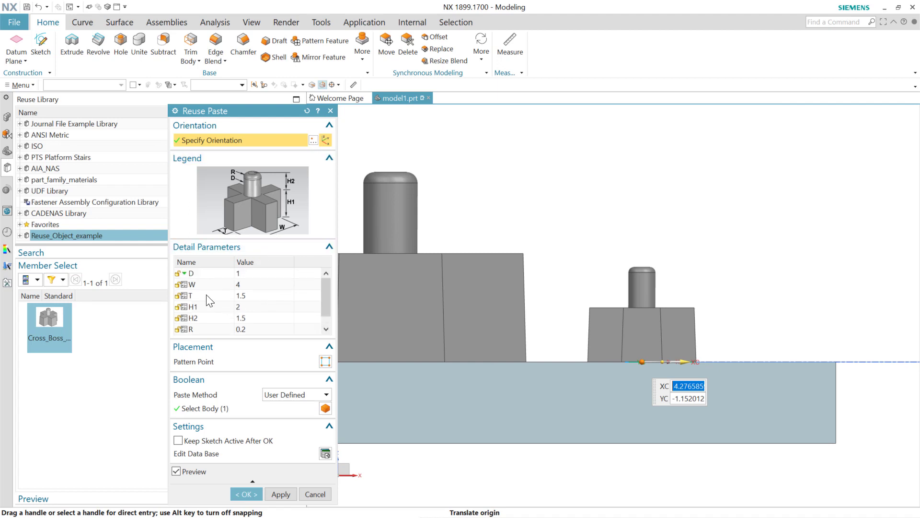
pyautogui.click(186, 273)
pyautogui.click(265, 277)
pyautogui.click(289, 273)
pyautogui.click(277, 298)
pyautogui.click(288, 278)
pyautogui.click(289, 273)
pyautogui.click(279, 308)
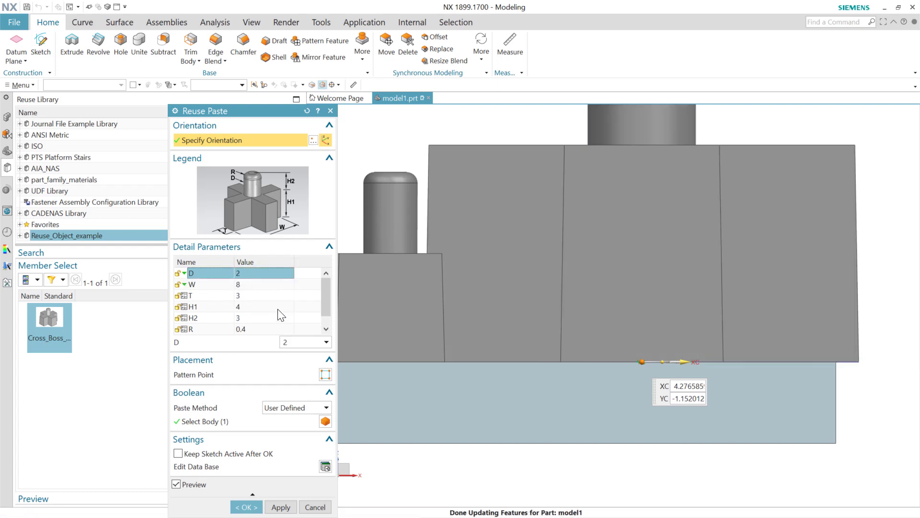
# Step: Set the second cross boss's D to 2 and finish its placement
pyautogui.click(286, 276)
pyautogui.click(289, 274)
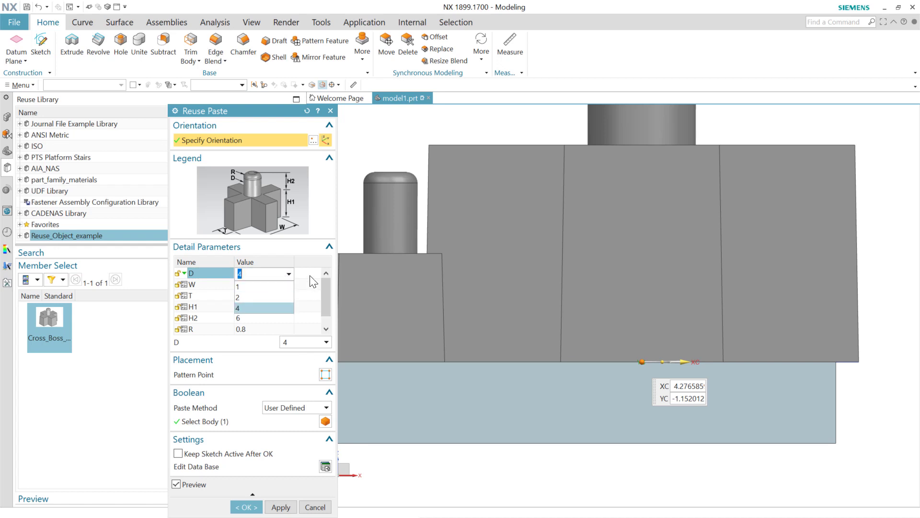
pyautogui.click(269, 297)
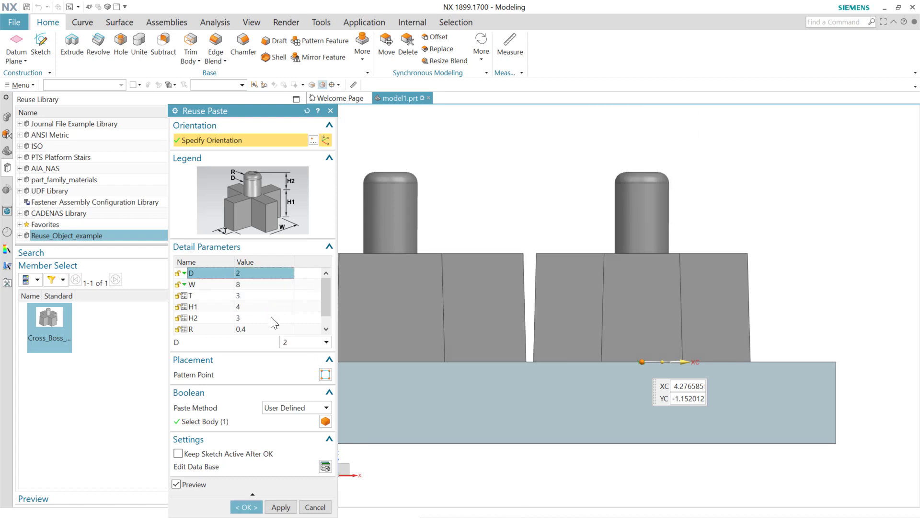
pyautogui.click(244, 507)
# Step: Measure the angle between the block's top face and the drafted side face of the second cross boss
pyautogui.click(524, 53)
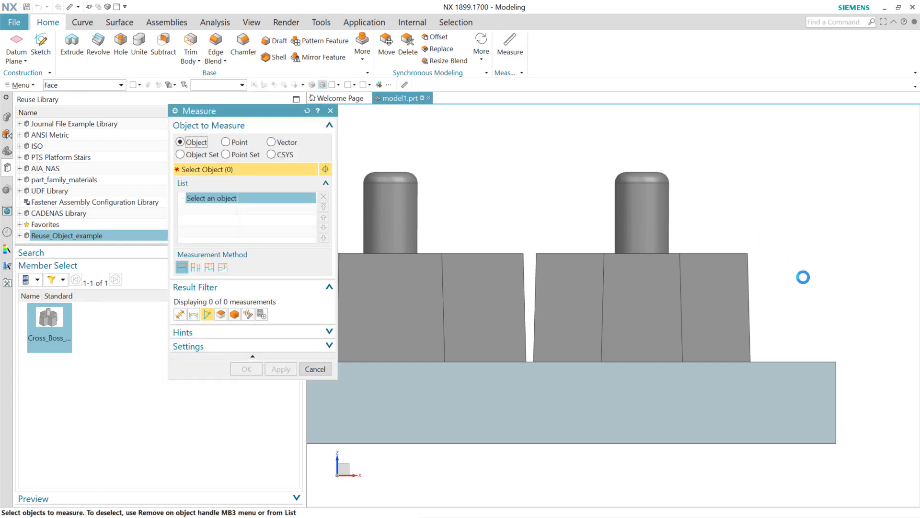
pyautogui.moveTo(797, 282); pyautogui.dragTo(790, 311, button='middle')
pyautogui.click(743, 330)
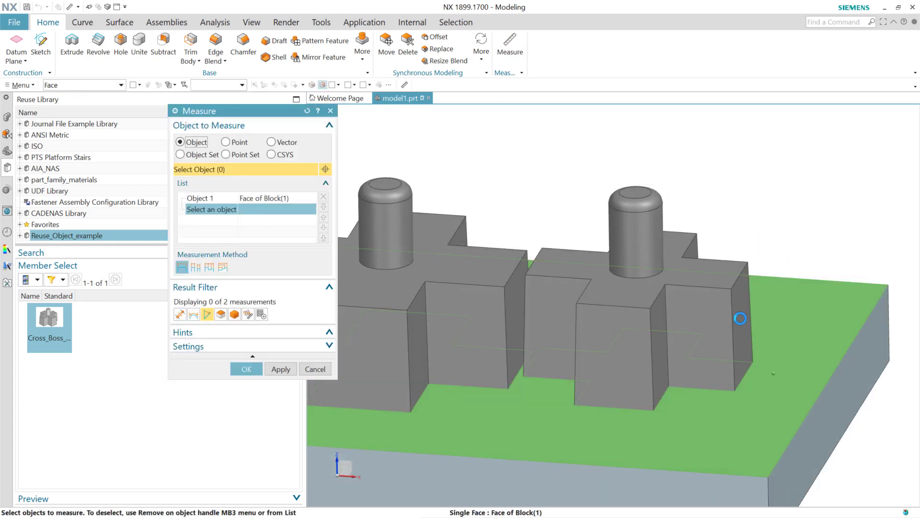
pyautogui.click(634, 328)
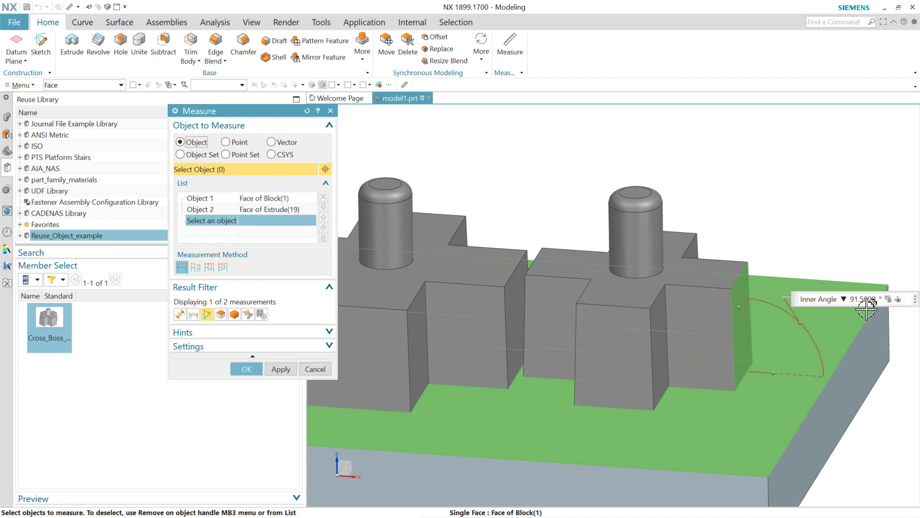
pyautogui.click(316, 368)
# Step: Switch to Excel, check the draft angle in G7, prefix the Boss_r(R ) header in F5 with * and save the workbook
pyautogui.hotkey('alt', 'Tab')
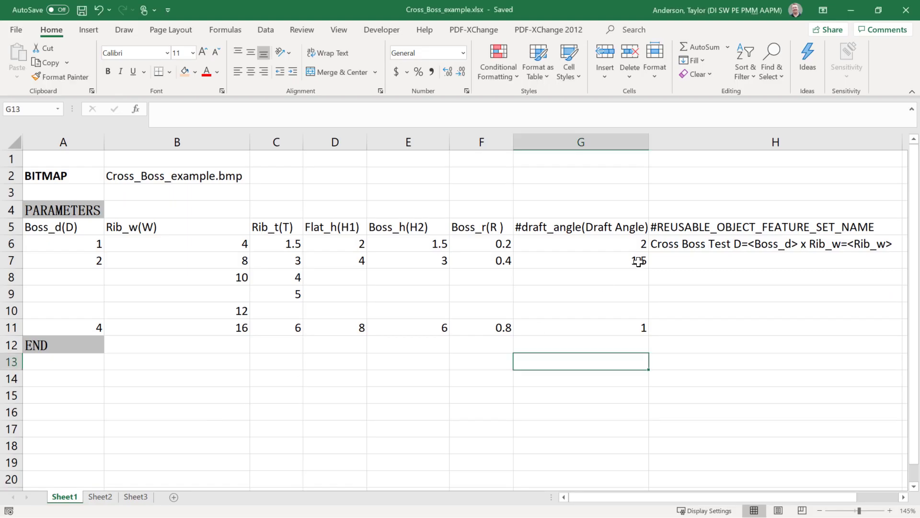
pyautogui.click(626, 263)
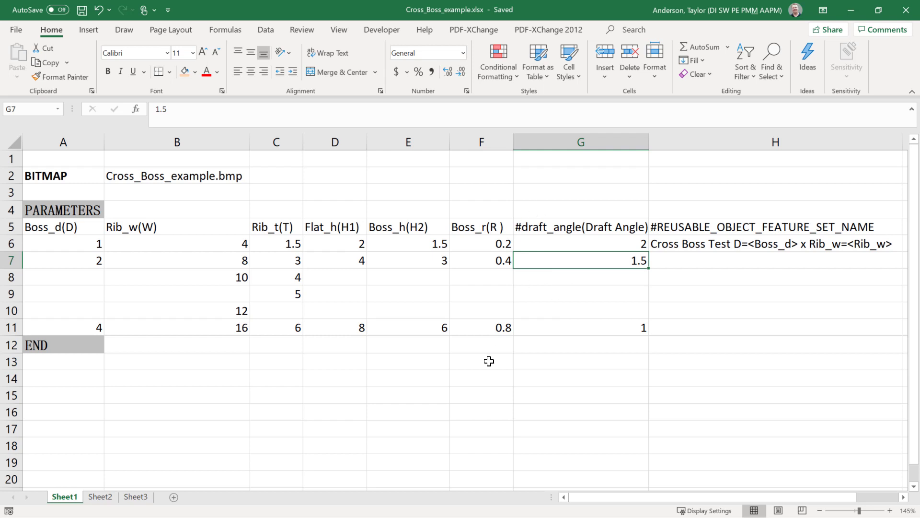
pyautogui.click(455, 228)
pyautogui.doubleClick(455, 228)
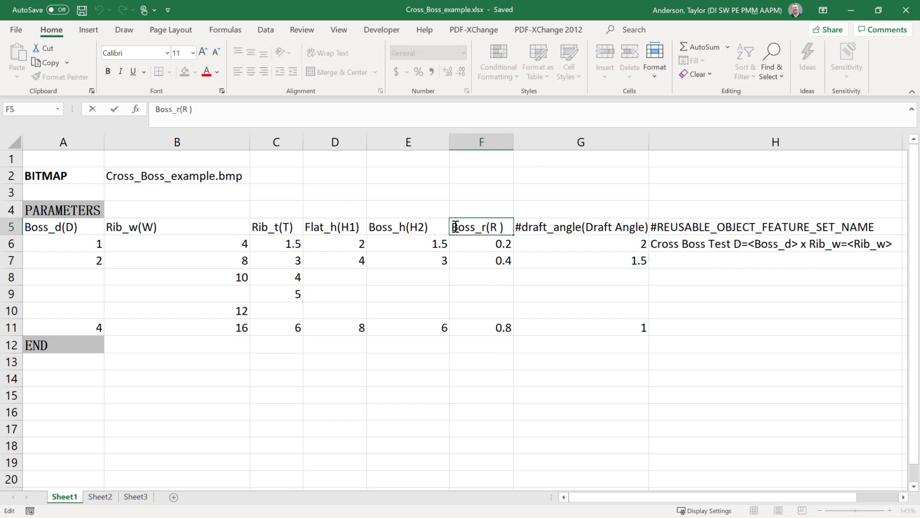
pyautogui.write('*')
pyautogui.click(490, 354)
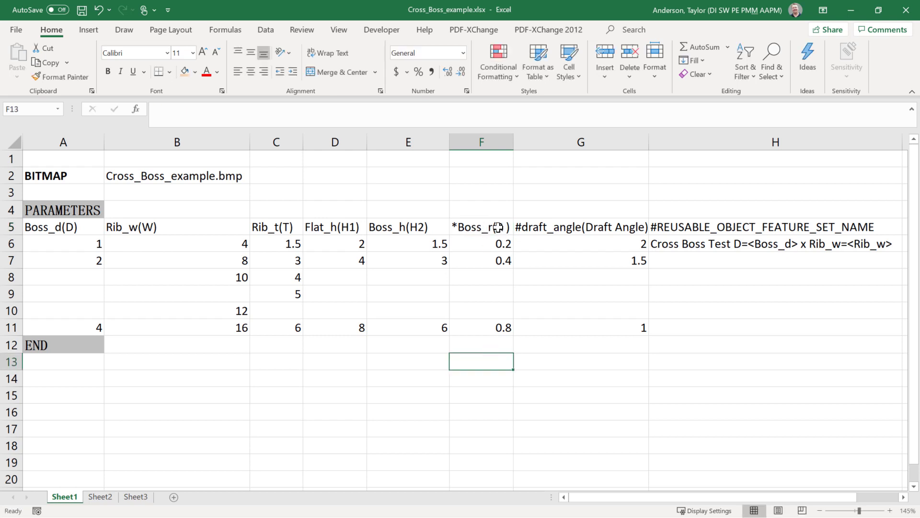
pyautogui.click(82, 9)
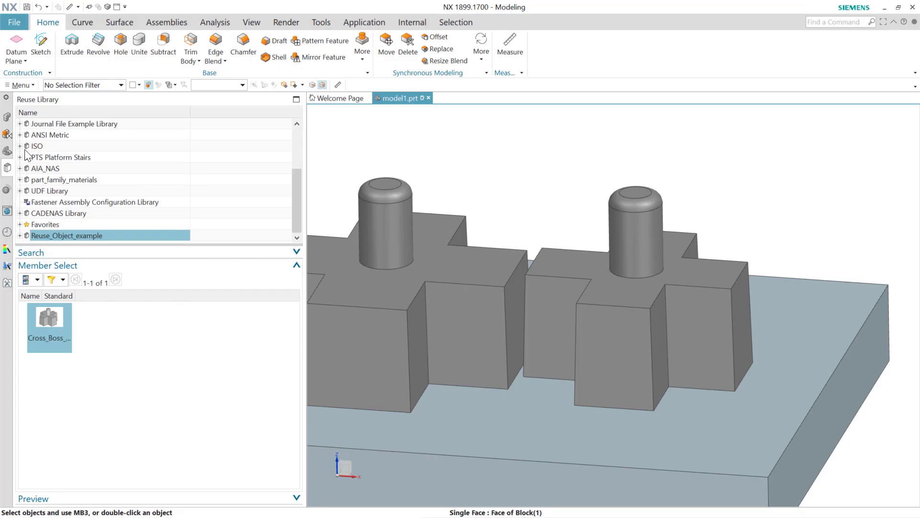
# Step: Switch to NX and delete both cross boss reusable objects from the model history
pyautogui.click(8, 151)
pyautogui.click(107, 226)
pyautogui.keyDown('ctrl'); pyautogui.click(110, 236); pyautogui.keyUp('ctrl')
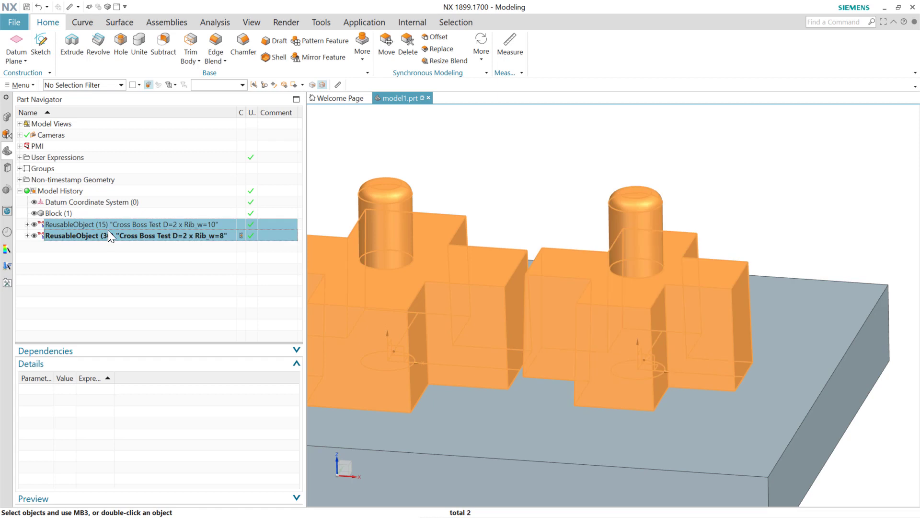
pyautogui.rightClick(108, 231)
pyautogui.click(128, 420)
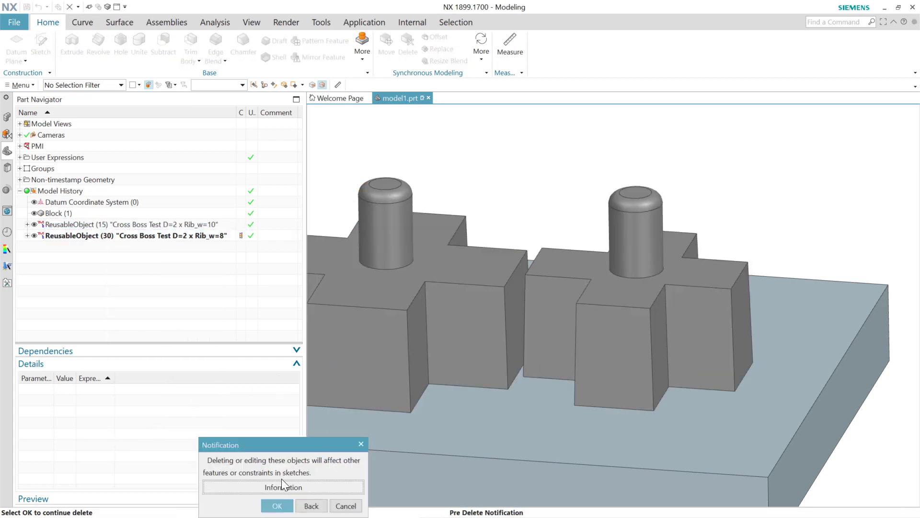
pyautogui.click(277, 506)
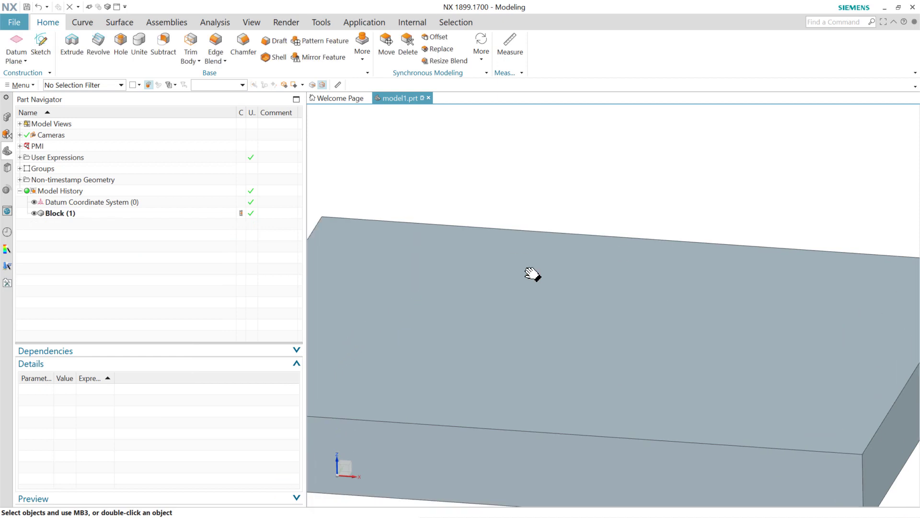
# Step: Refresh the Reuse_Object_example library and insert a cross boss on the block's top face at about XC 5.81, YC -9.24
pyautogui.click(7, 167)
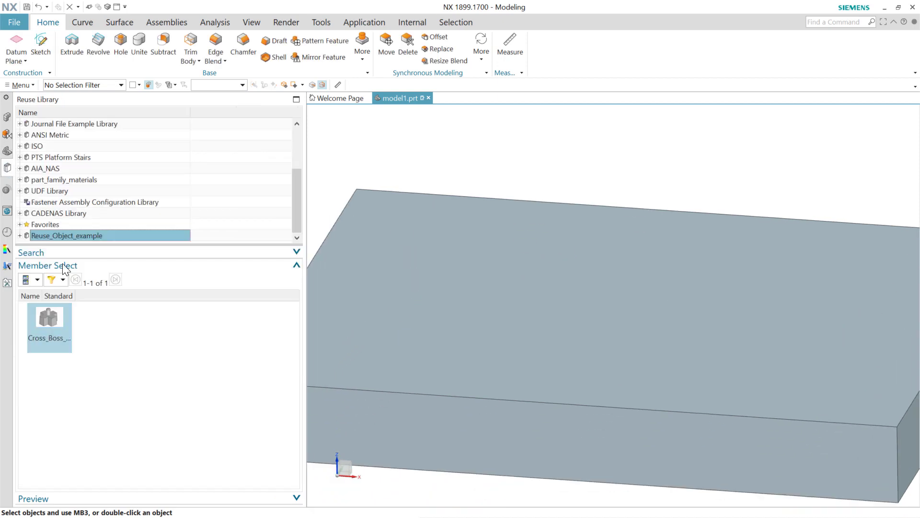
pyautogui.rightClick(93, 234)
pyautogui.click(105, 240)
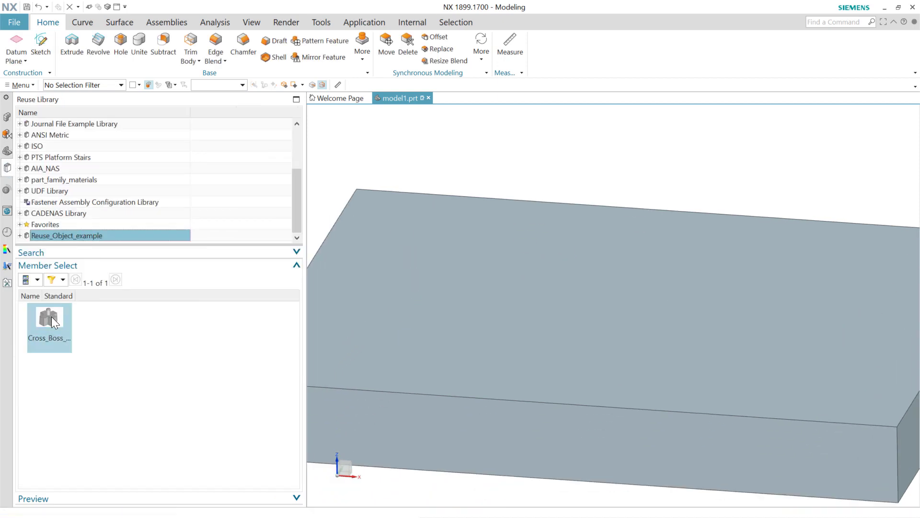
pyautogui.moveTo(51, 316); pyautogui.dragTo(452, 285)
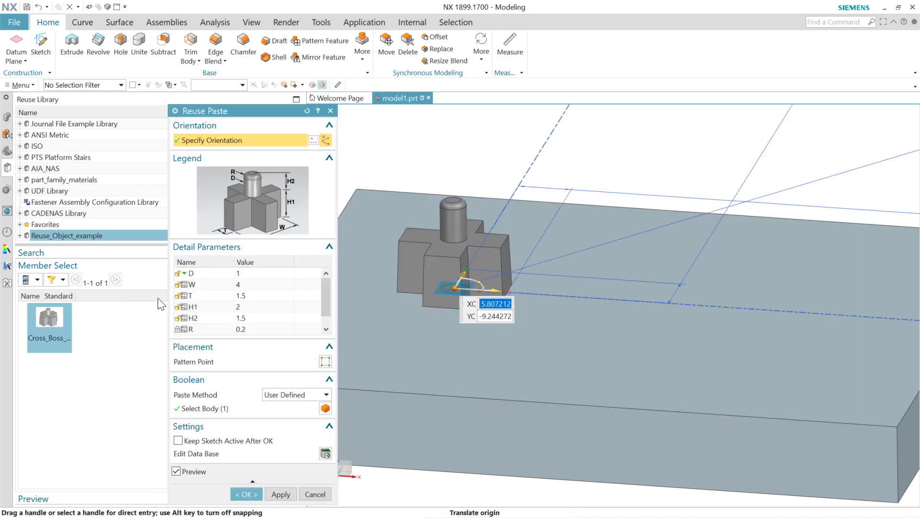
# Step: Try editing the locked R parameter, unlock it and open its value, and cancel the cross boss placement
pyautogui.scroll(-1, 188, 302)
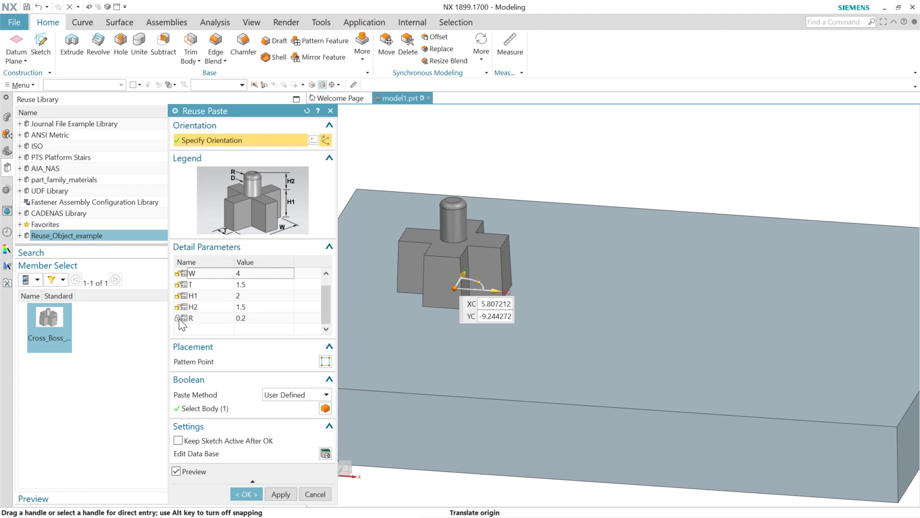
pyautogui.click(258, 319)
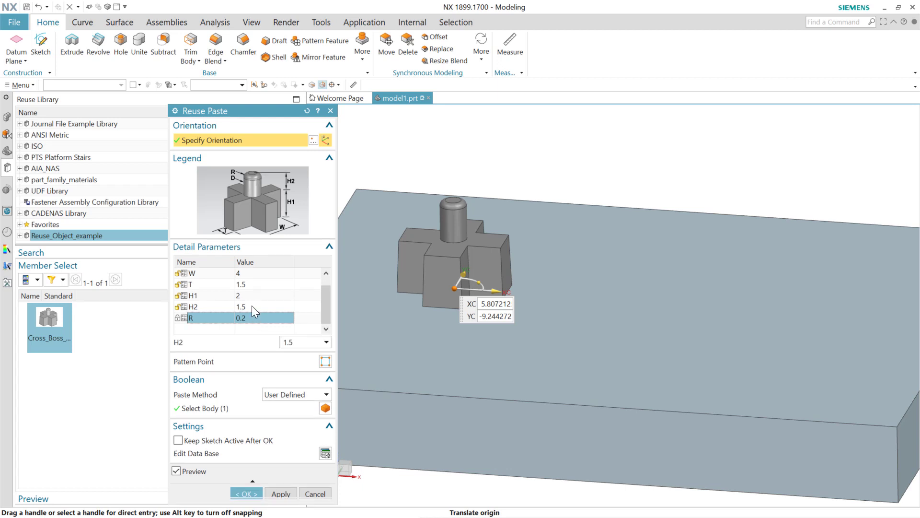
pyautogui.click(252, 305)
pyautogui.click(253, 306)
pyautogui.click(253, 318)
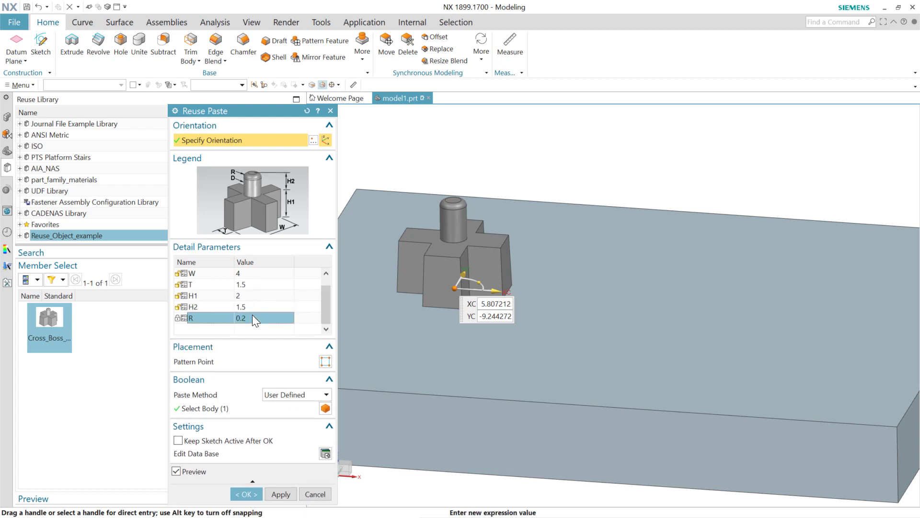
pyautogui.click(202, 318)
pyautogui.click(257, 315)
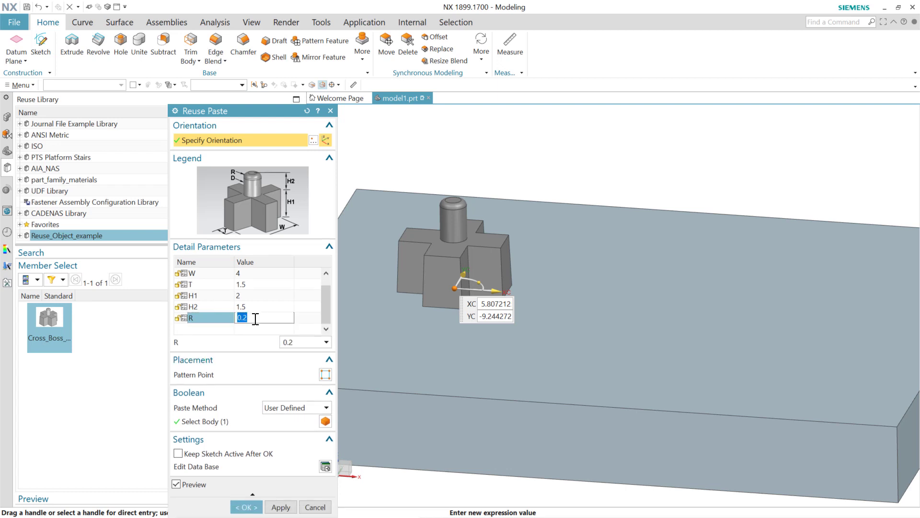
pyautogui.click(214, 334)
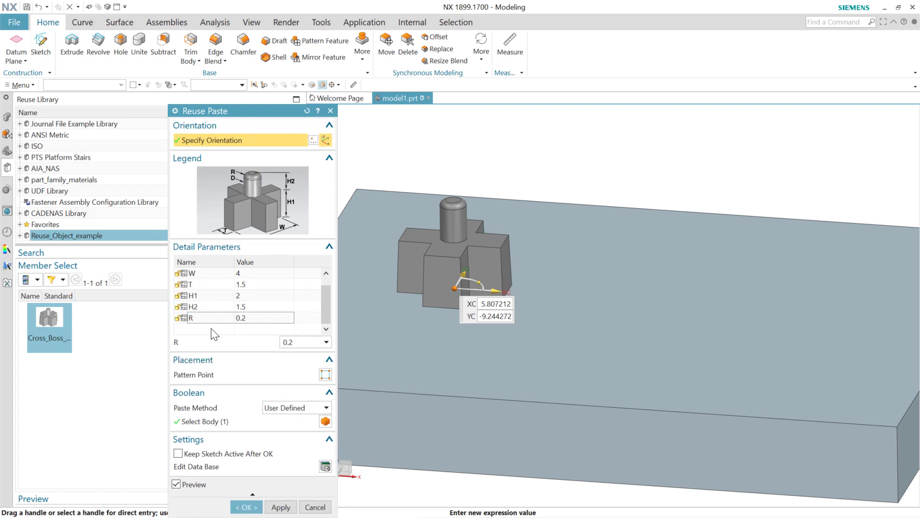
pyautogui.click(314, 507)
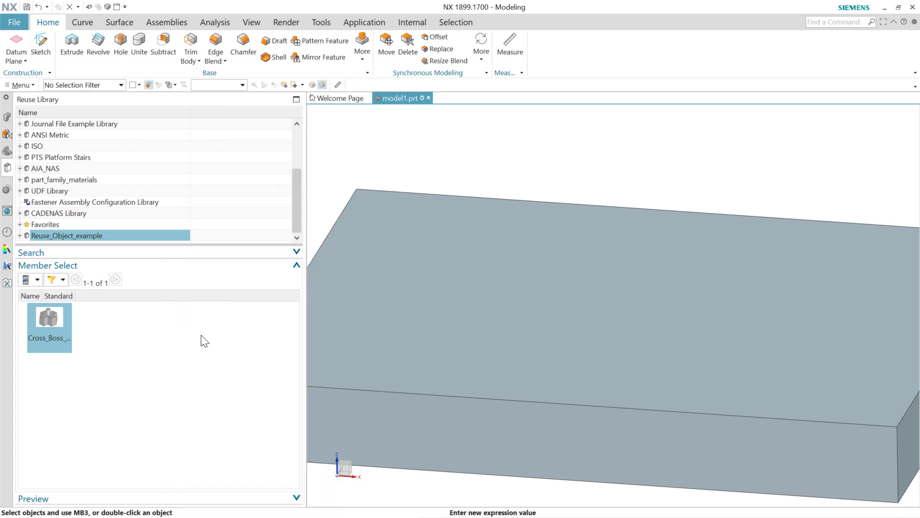
# Step: Switch to Excel, prefix the Boss_h(H2) header in E5 with ** and save the workbook
pyautogui.hotkey('alt', 'Tab')
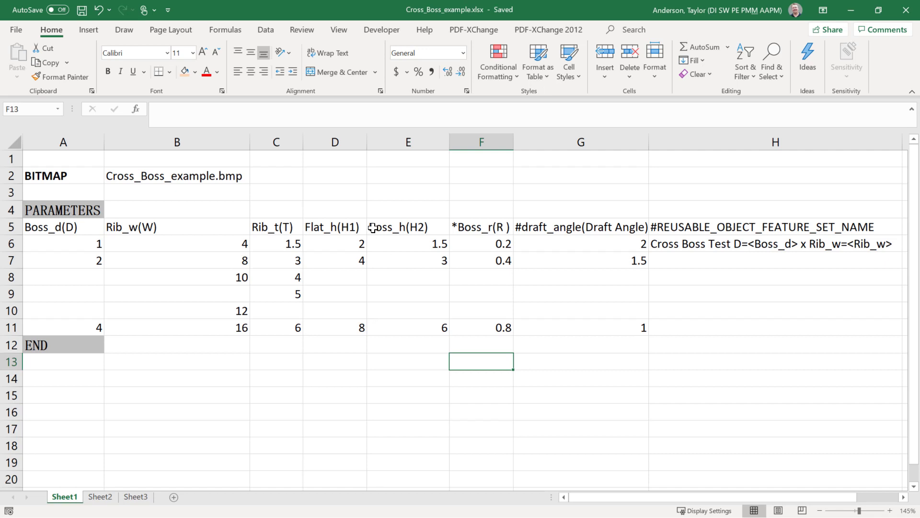
pyautogui.doubleClick(373, 226)
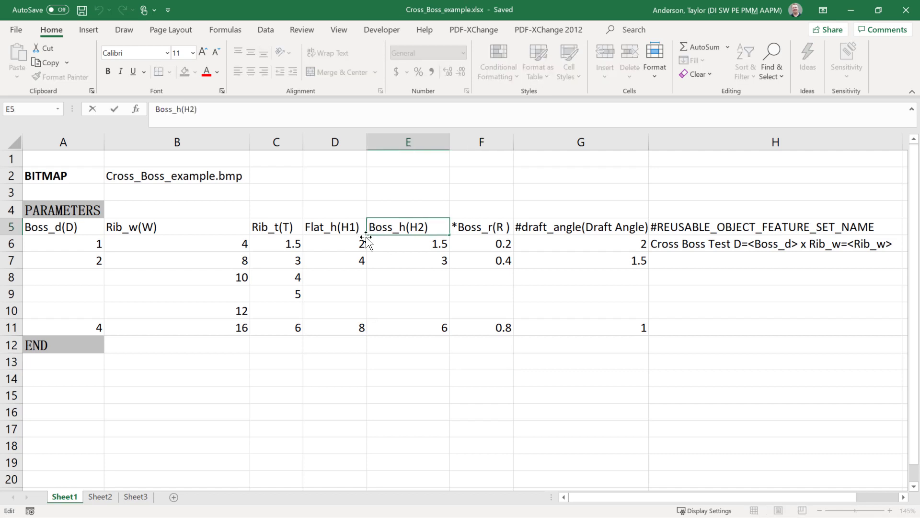
pyautogui.write('**')
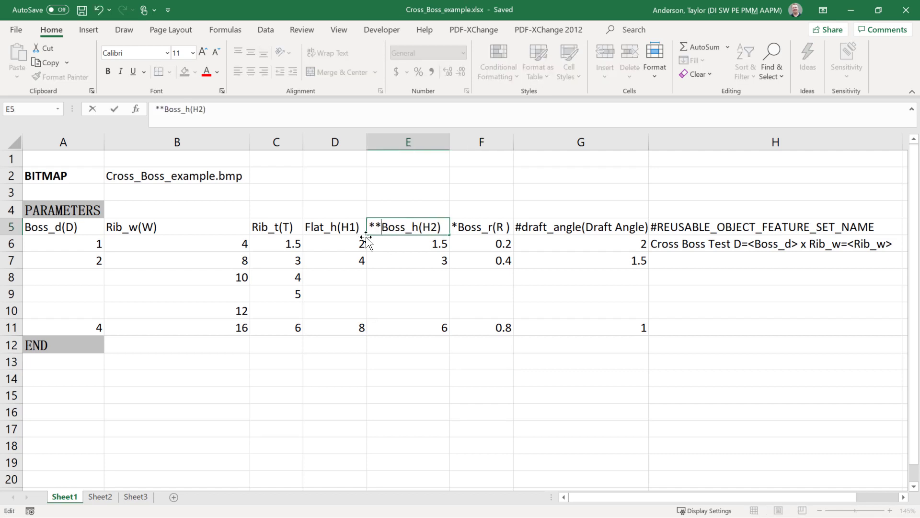
pyautogui.press('Return')
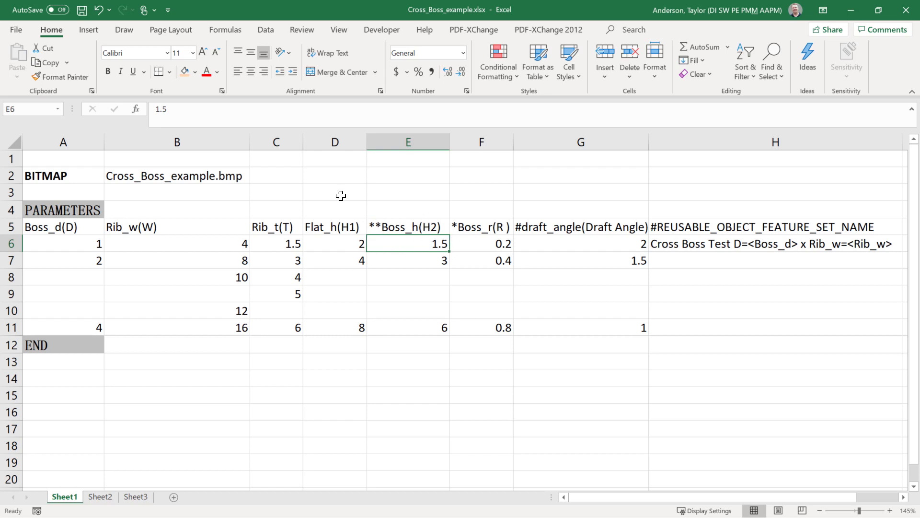
pyautogui.click(82, 11)
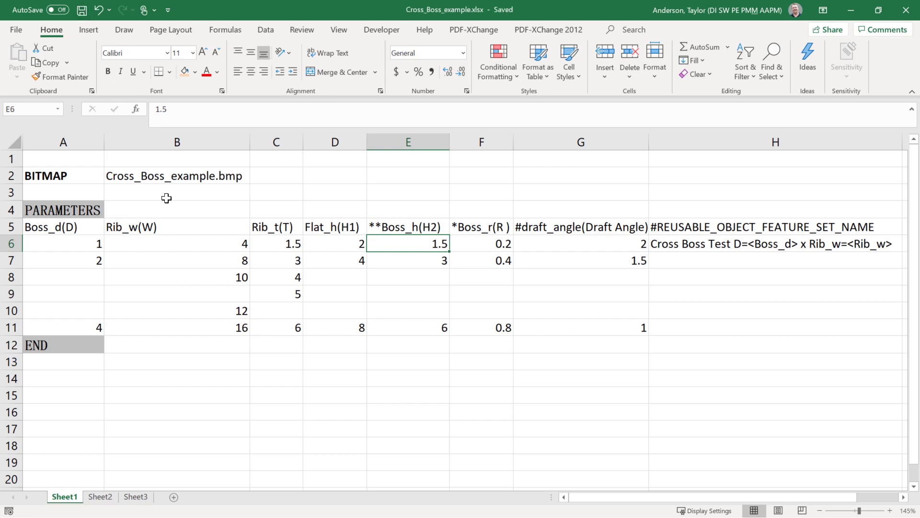
# Step: Switch to NX, refresh the Reuse_Object_example library, insert a cross boss at about XC 9.95, YC 8.88 and try editing its H2
pyautogui.hotkey('alt', 'Tab')
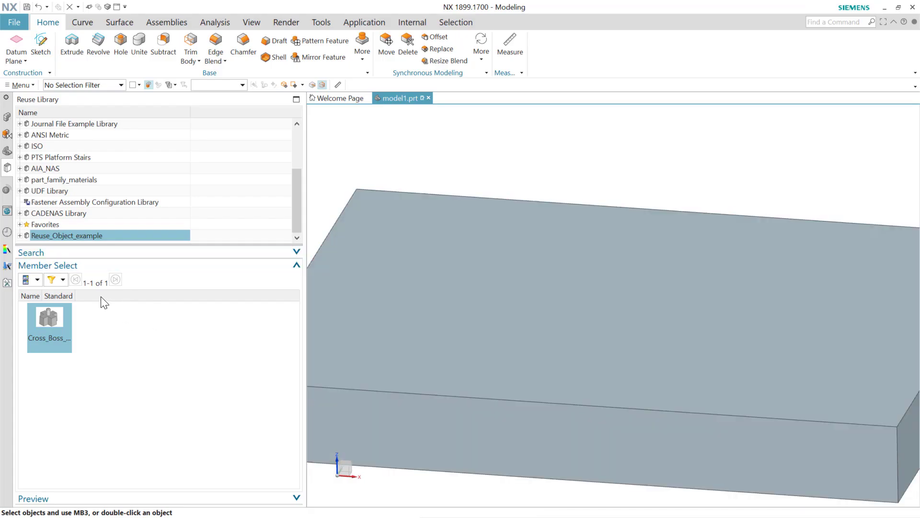
pyautogui.rightClick(71, 234)
pyautogui.click(97, 245)
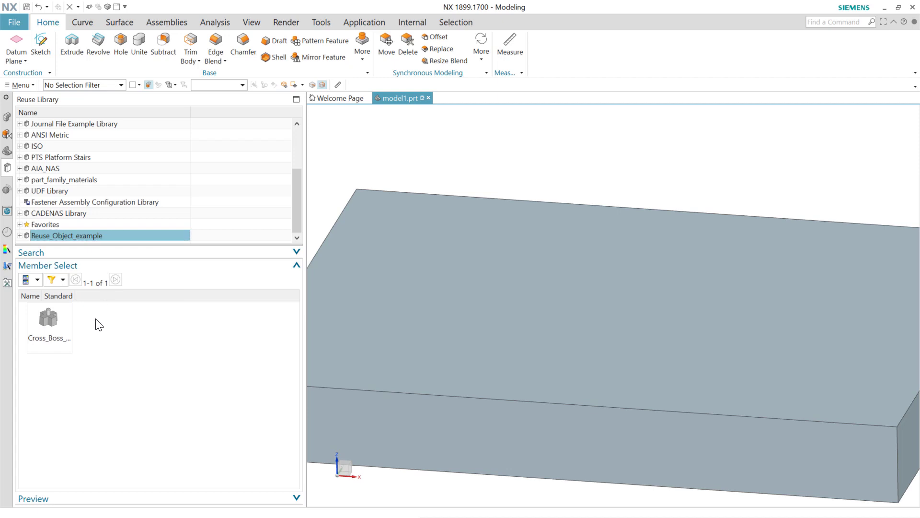
pyautogui.moveTo(66, 321); pyautogui.dragTo(554, 313)
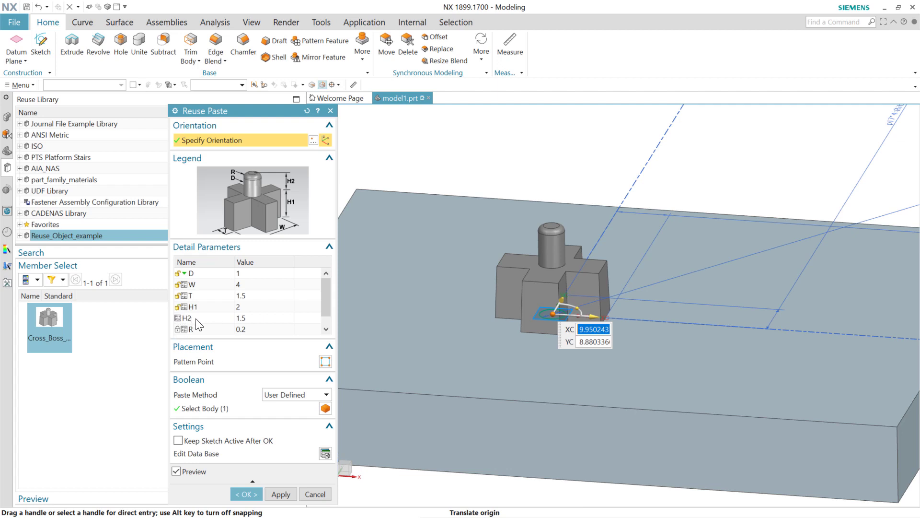
pyautogui.click(231, 319)
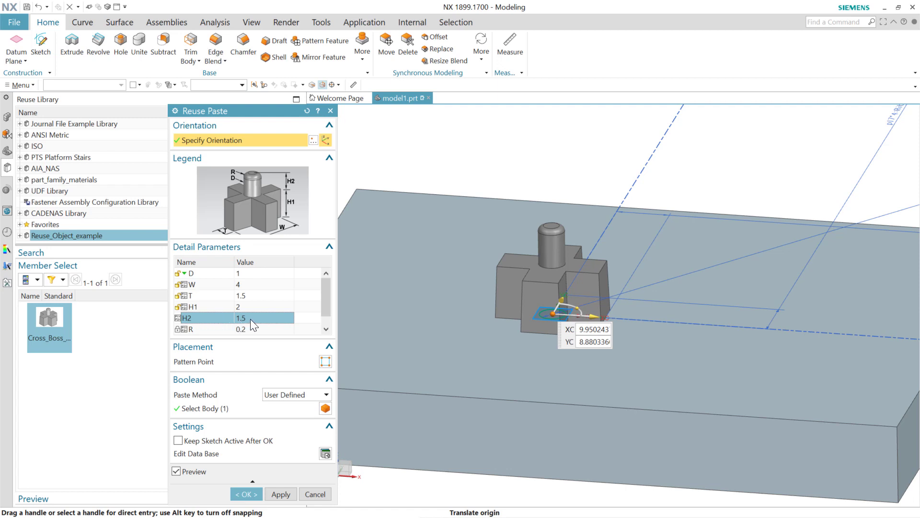
# Step: Set the cross boss's D to 2, 4 and 1 in turn to compare H2 and R, and return to NX after checking the Excel headers
pyautogui.click(289, 274)
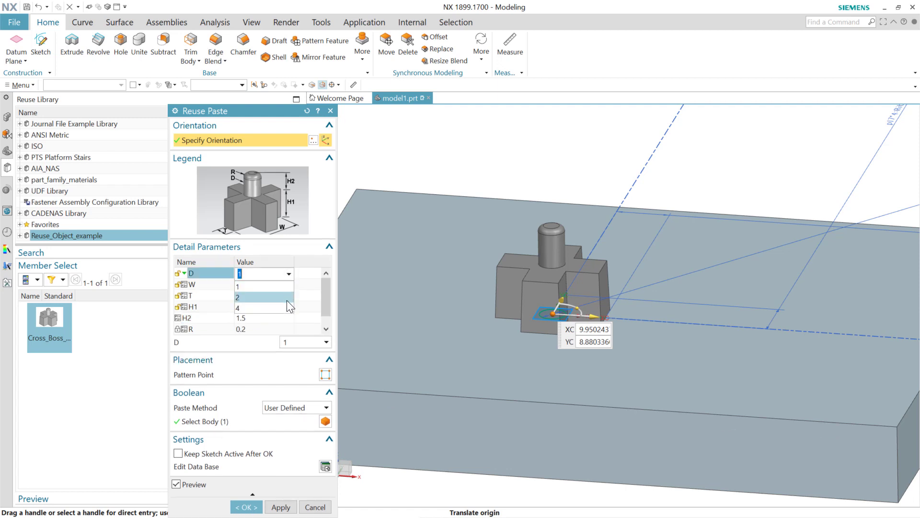
pyautogui.click(287, 298)
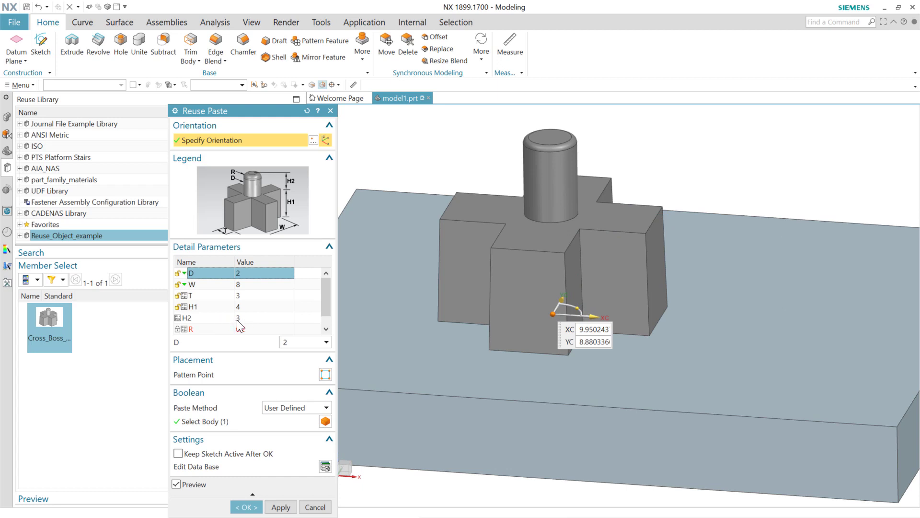
pyautogui.click(289, 273)
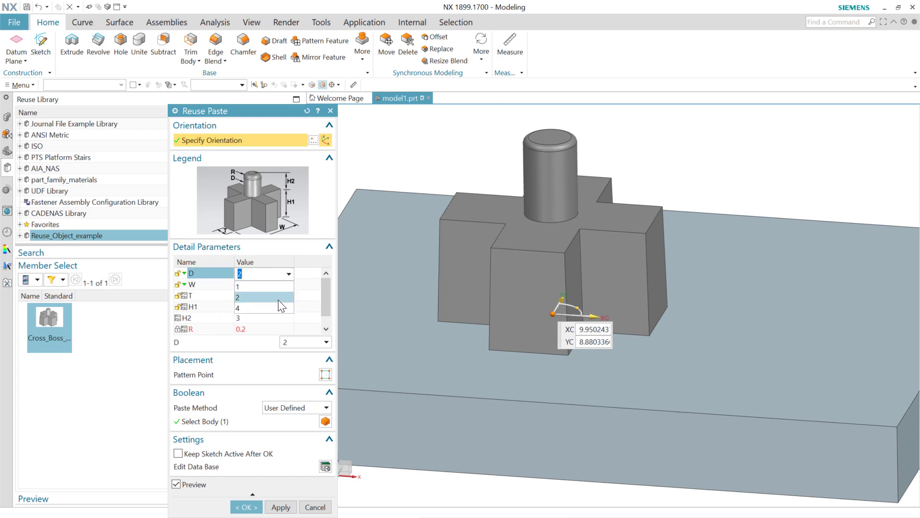
pyautogui.click(279, 308)
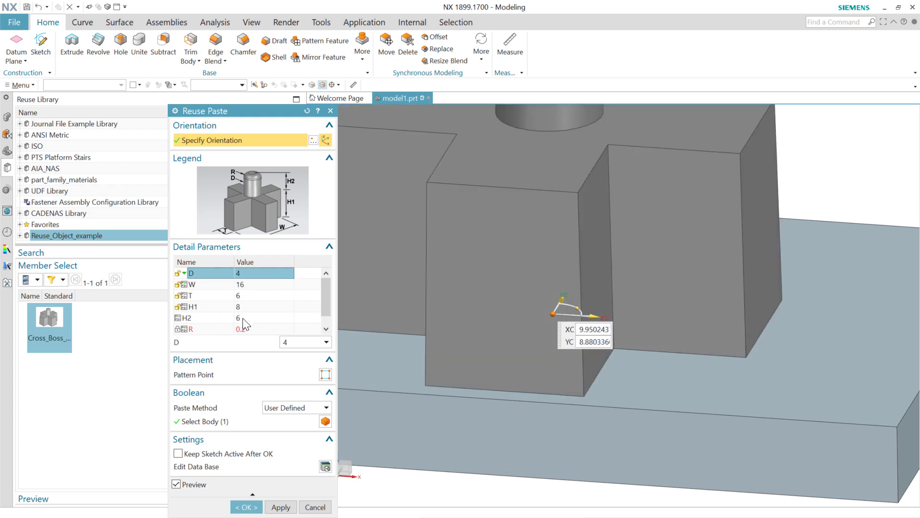
pyautogui.click(228, 271)
pyautogui.click(289, 273)
pyautogui.click(267, 301)
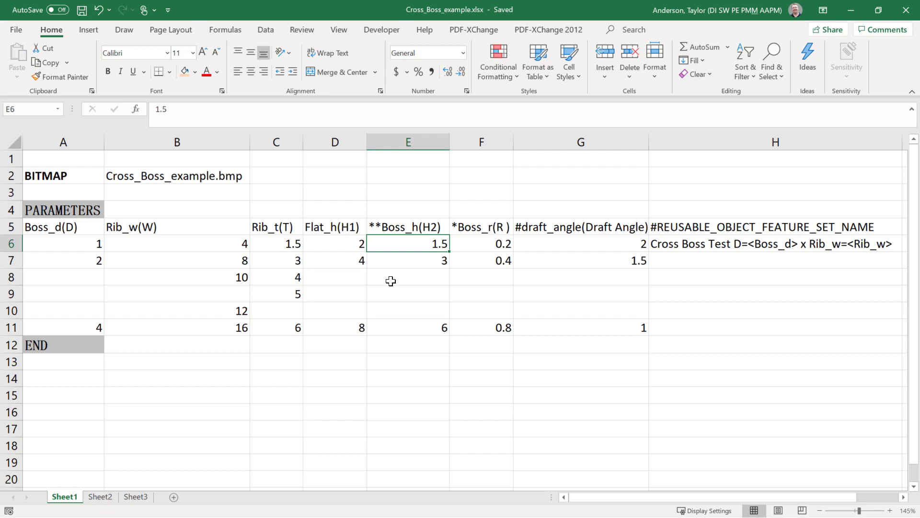
pyautogui.hotkey('alt', 'Tab')
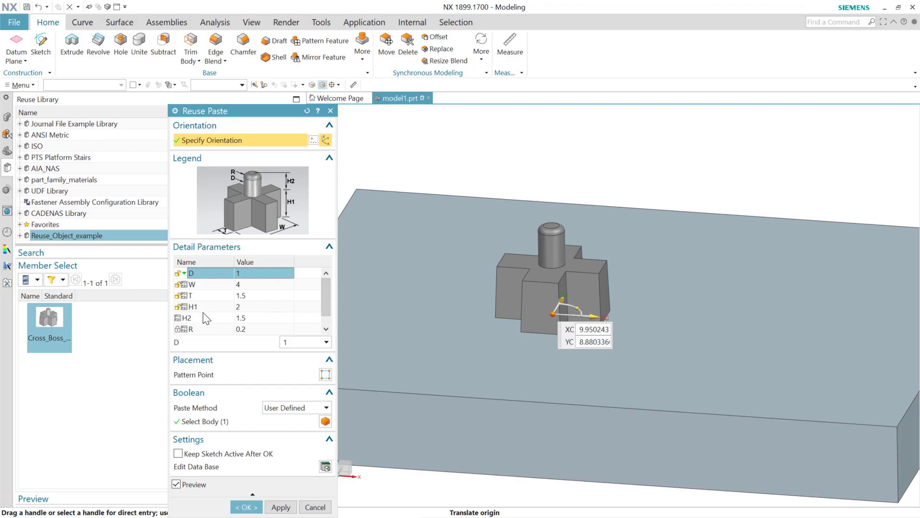